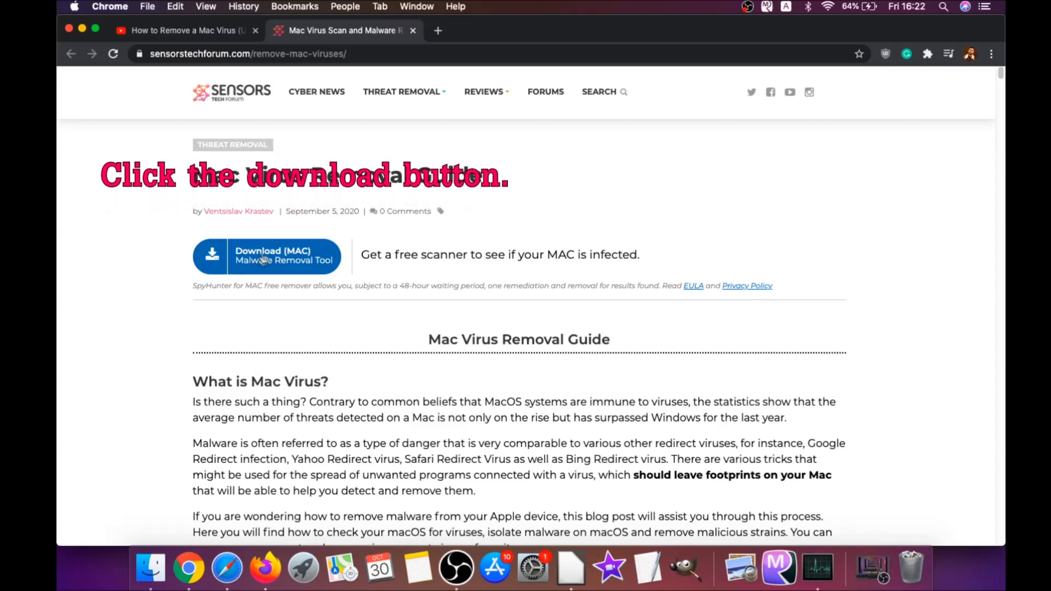
Download the SpyHunter for Mac installer, open its disk image, and minimize Chrome
click(275, 263)
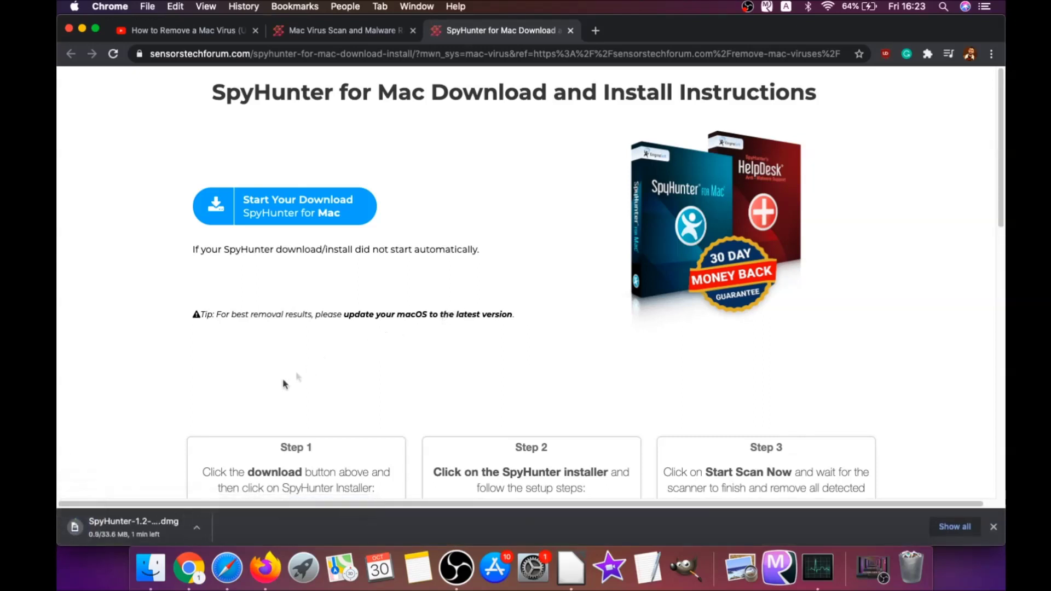
click(107, 527)
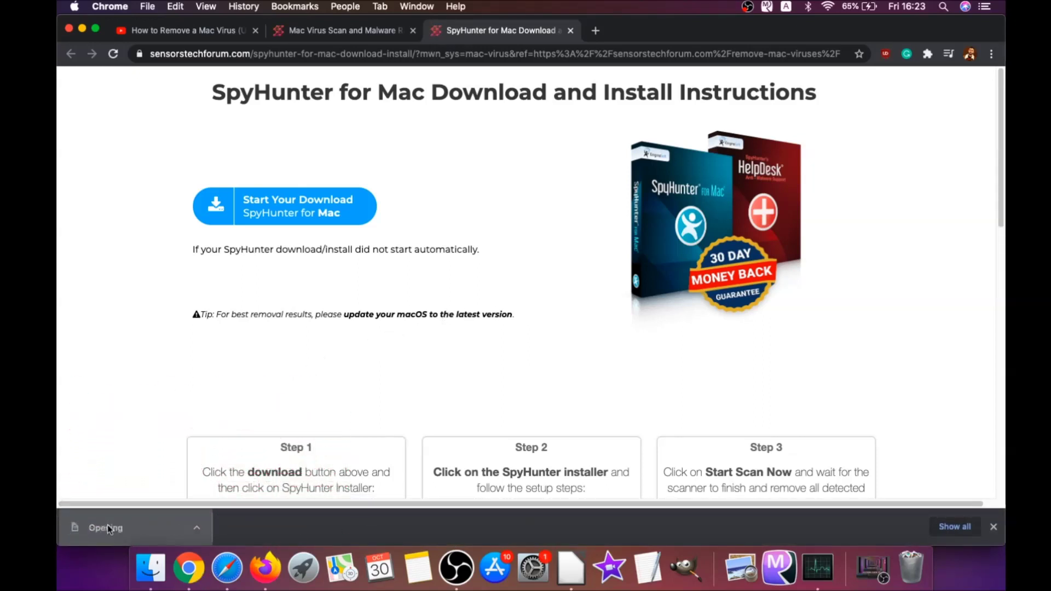
click(83, 28)
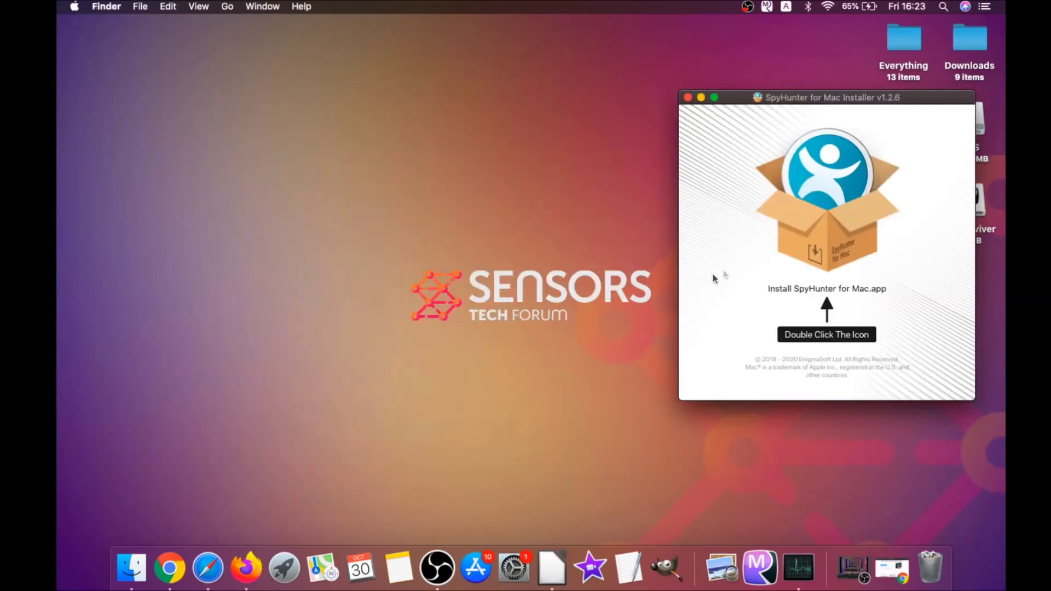
Launch Install SpyHunter for Mac.app from the disk image and allow it to open
double_click(816, 233)
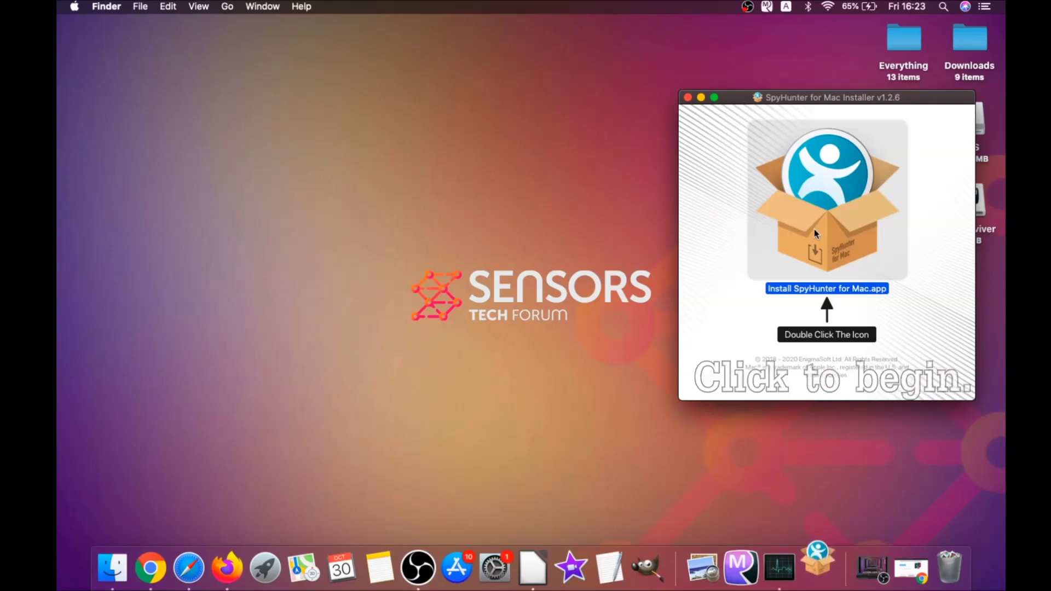
click(701, 98)
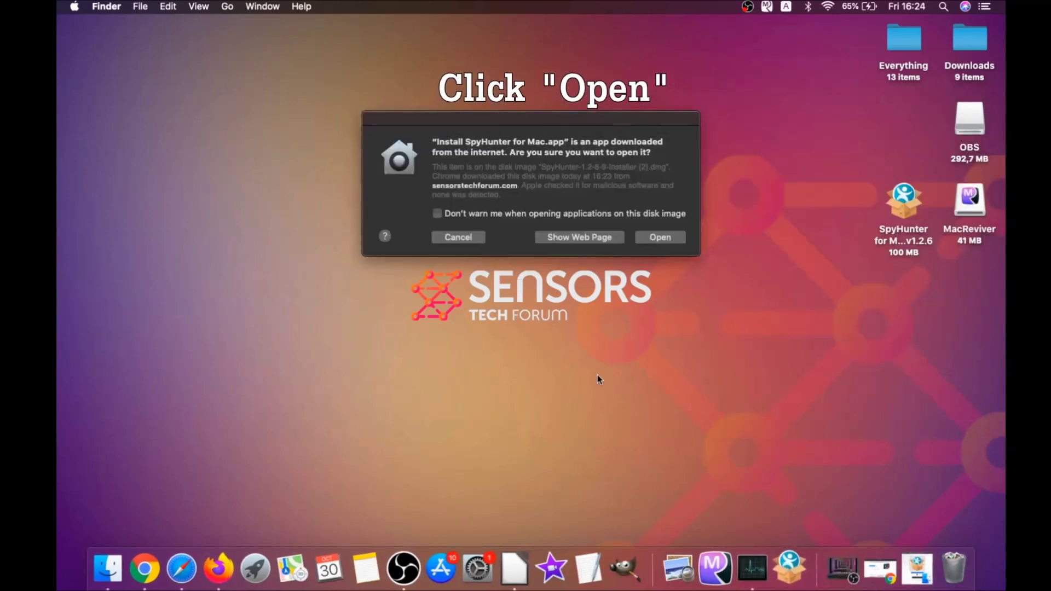
click(647, 237)
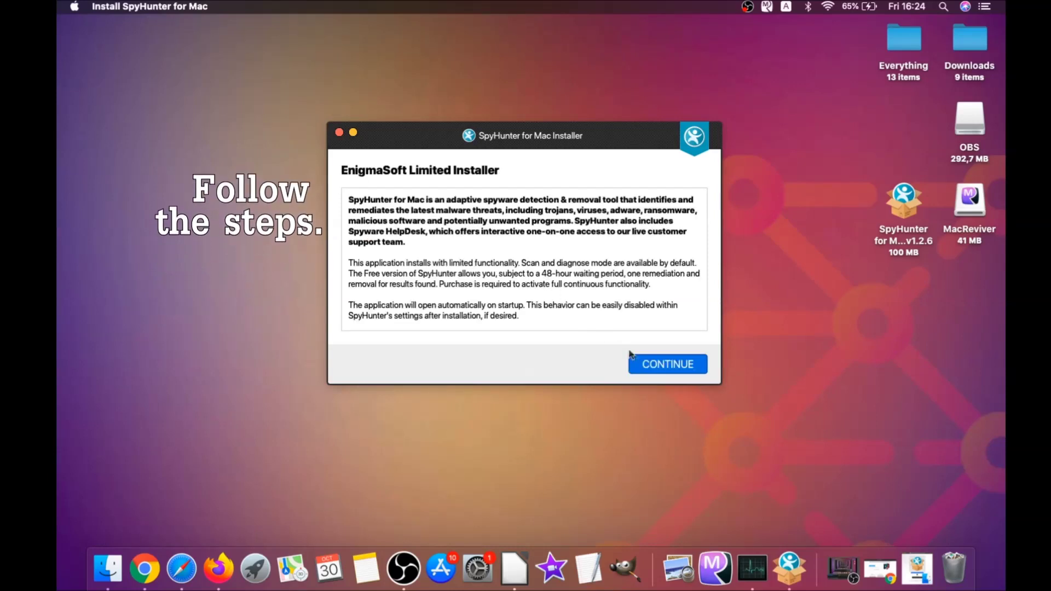
Accept the EULA/TOS terms and install SpyHunter for Mac
click(646, 359)
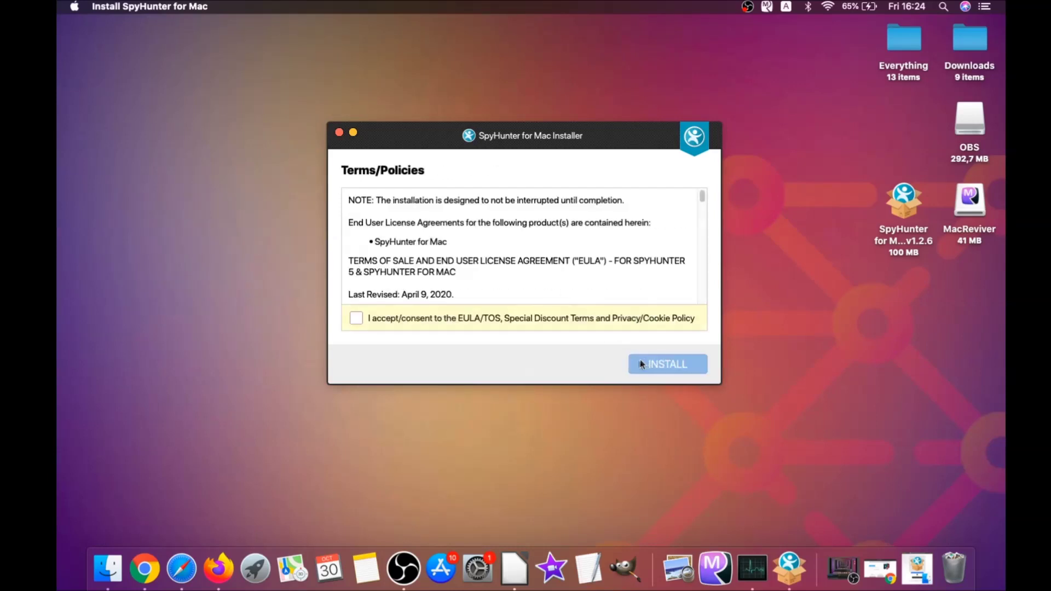
click(357, 319)
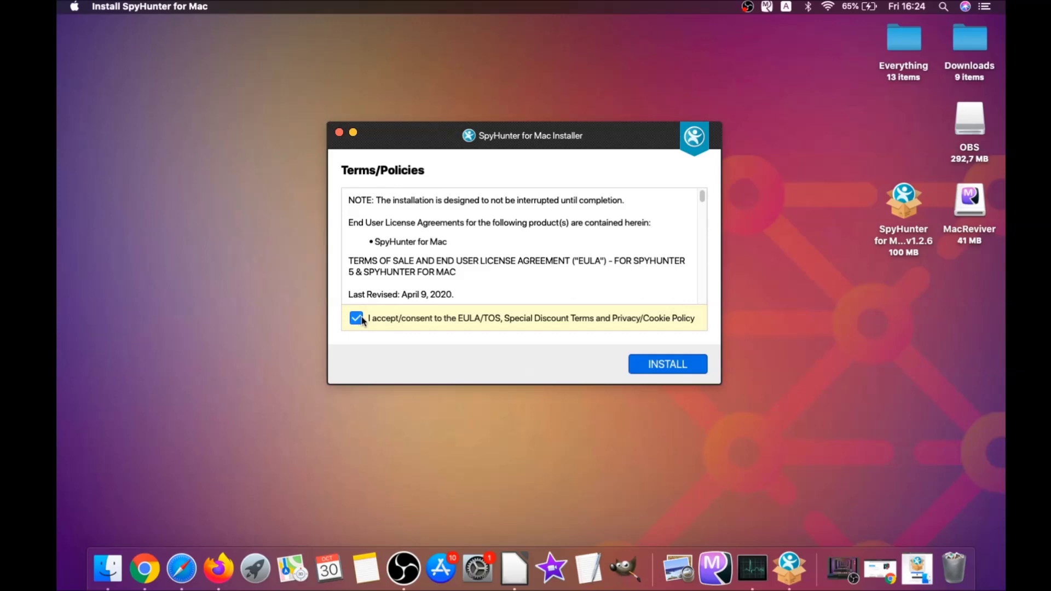
click(641, 366)
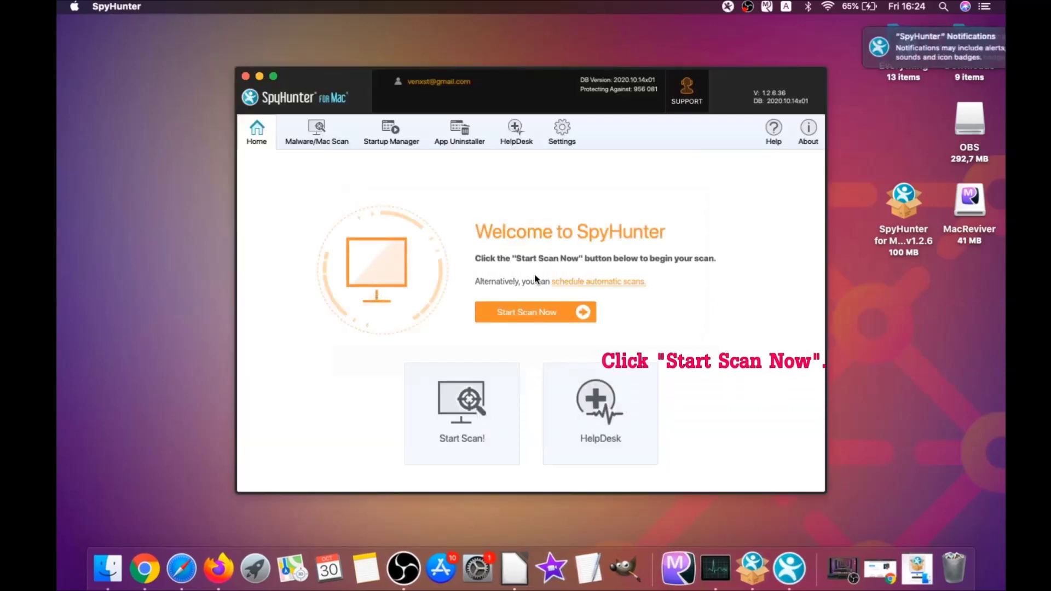
Run a SpyHunter scan from the Home tab until it finds 3 security issues
click(532, 311)
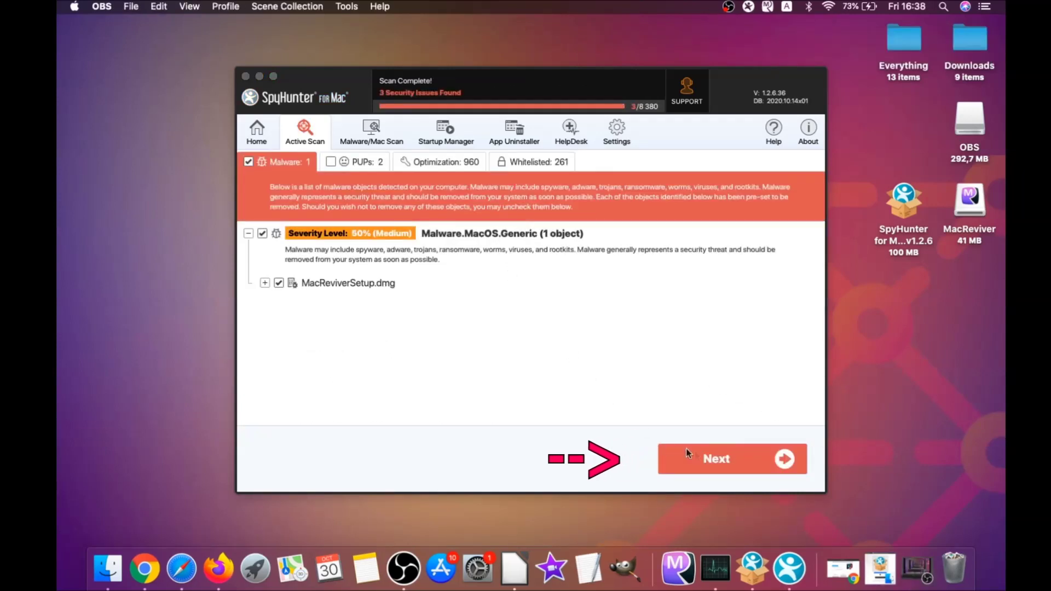
Remove the MacReviverSetup.dmg malware and the two MacReviver PUPs, then finish
click(722, 464)
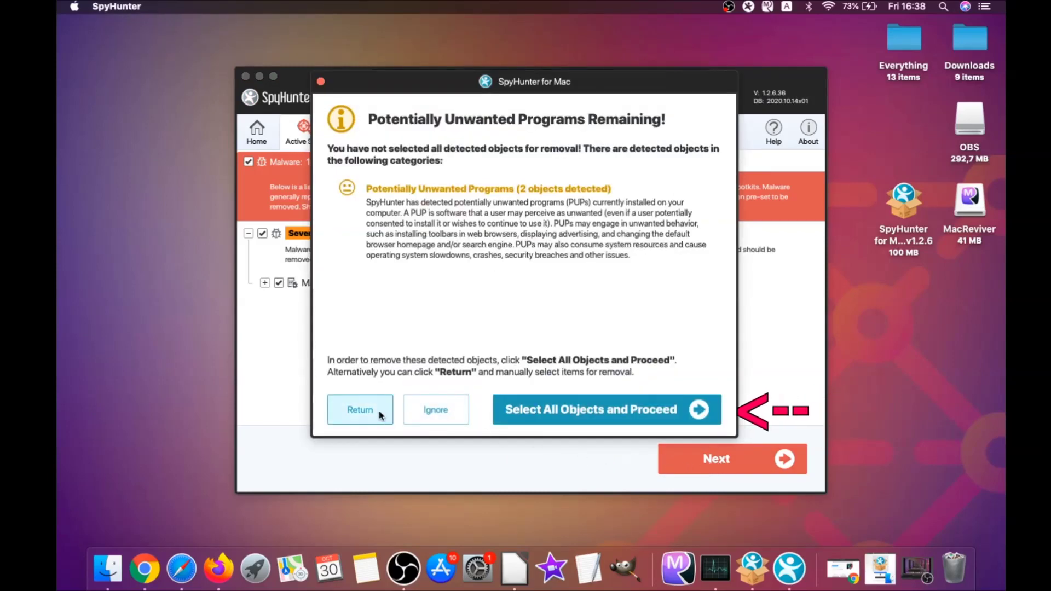
click(422, 415)
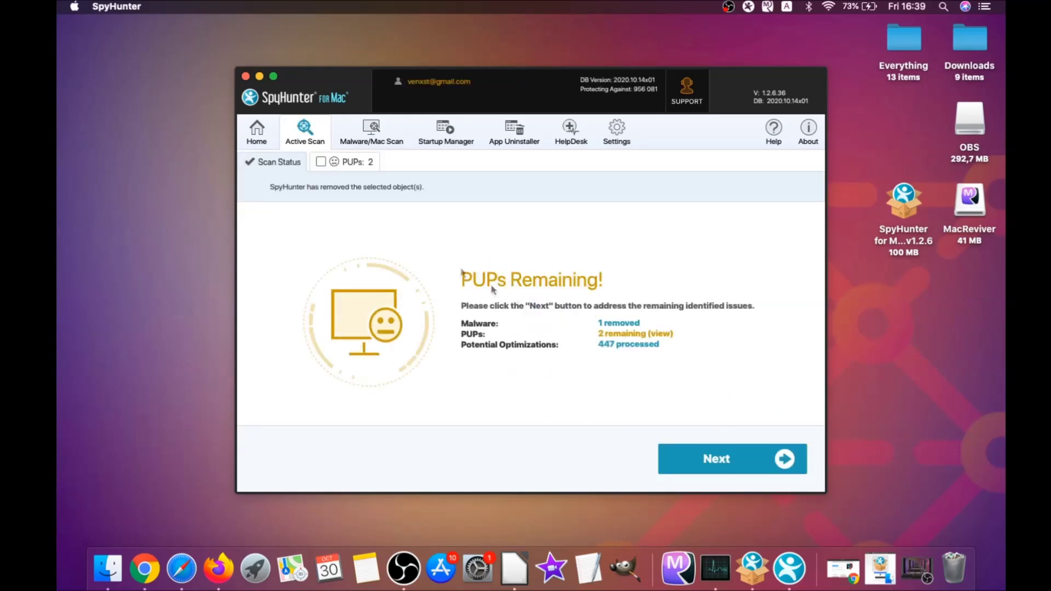
click(354, 162)
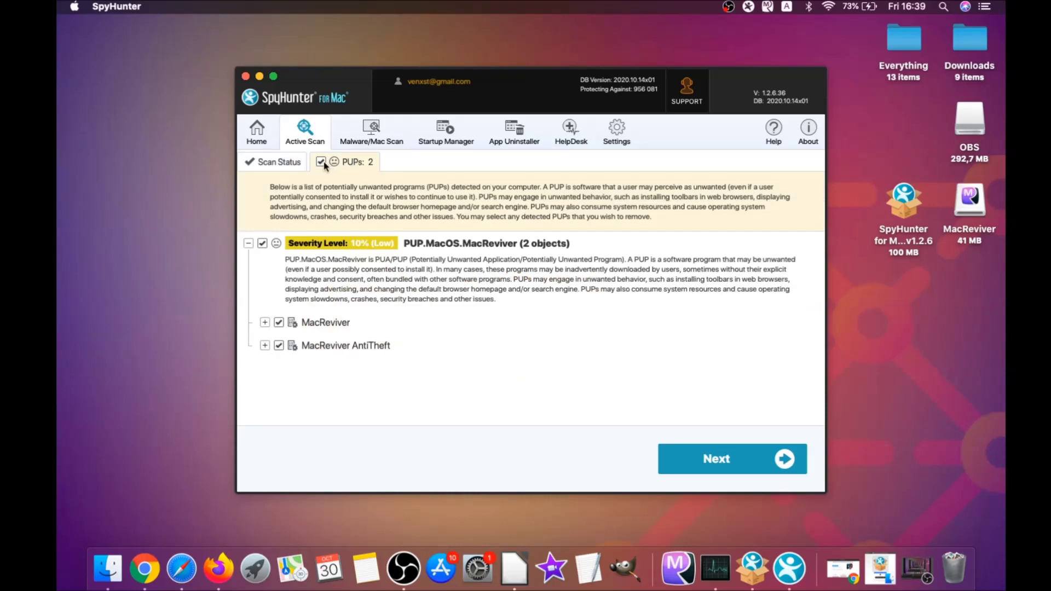
click(727, 449)
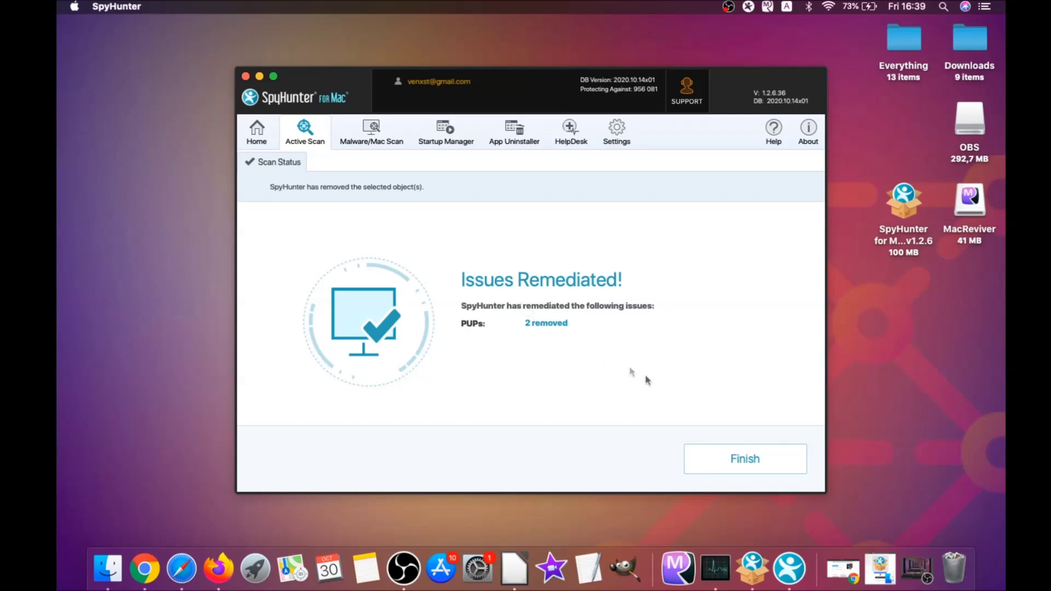
click(752, 460)
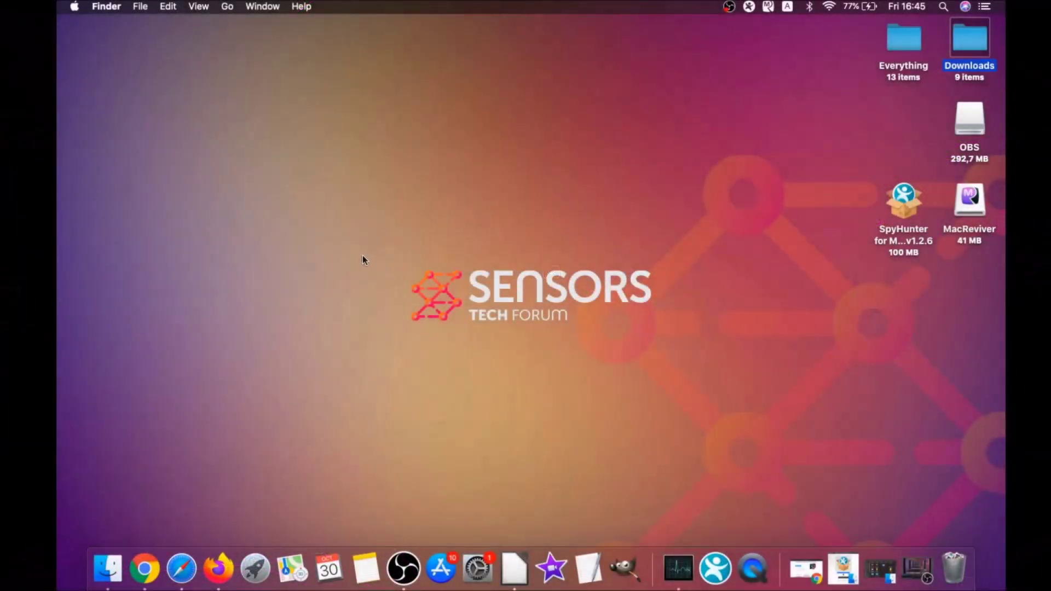
Drag MacReviver.app from the Applications folder to the Bin and close the window
click(228, 6)
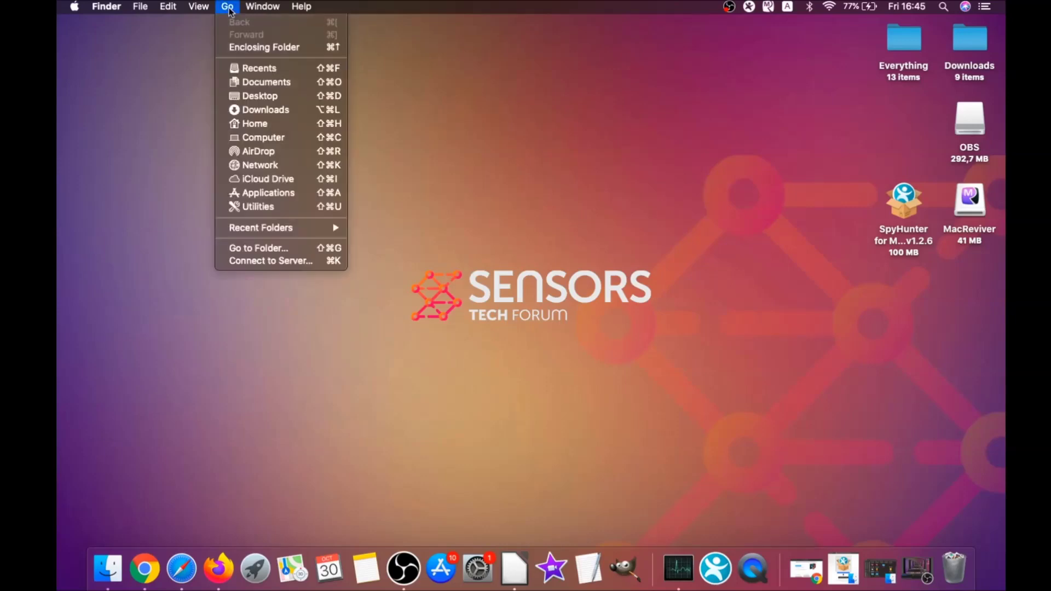
click(264, 192)
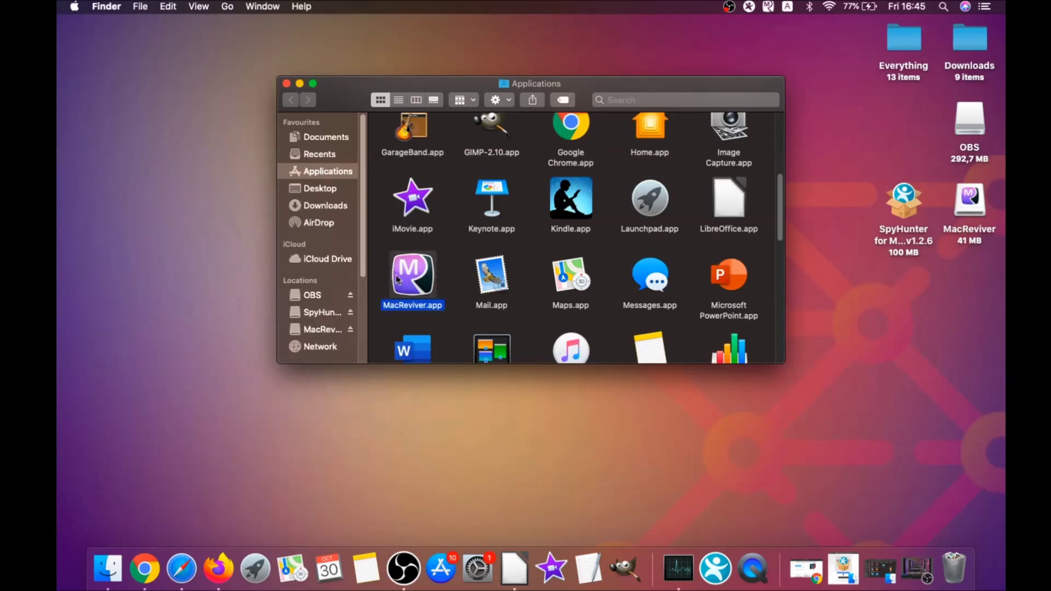
drag(397, 279, 953, 560)
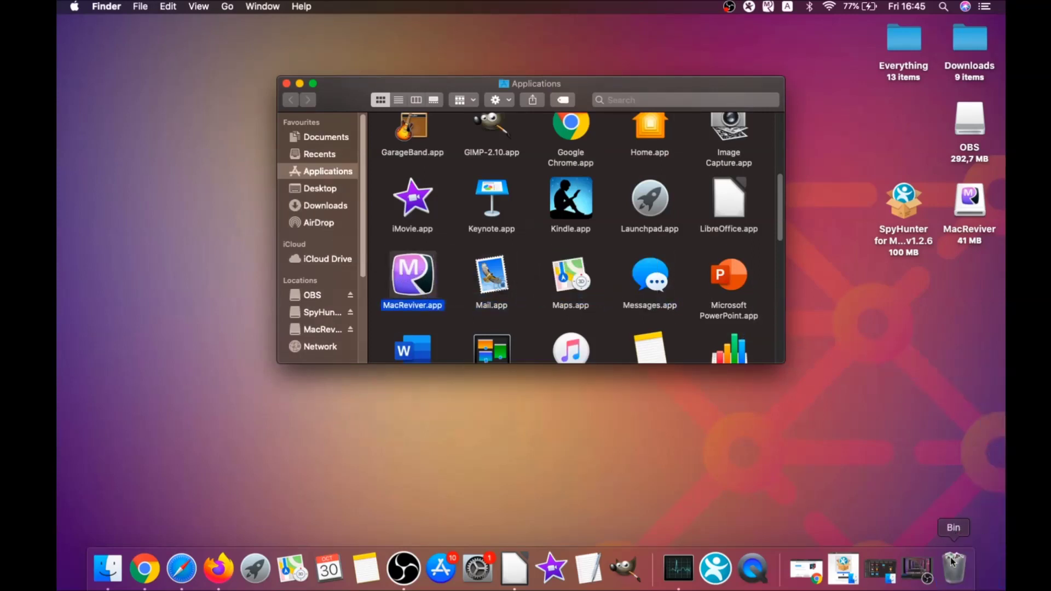
click(286, 84)
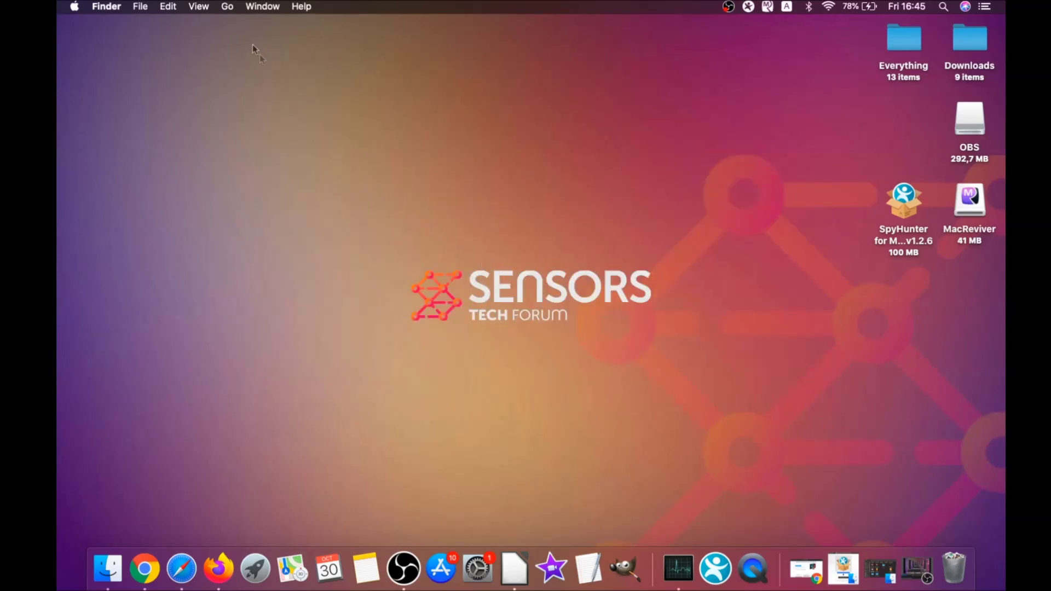
Open Activity Monitor from the Utilities folder and look through the process list
click(228, 7)
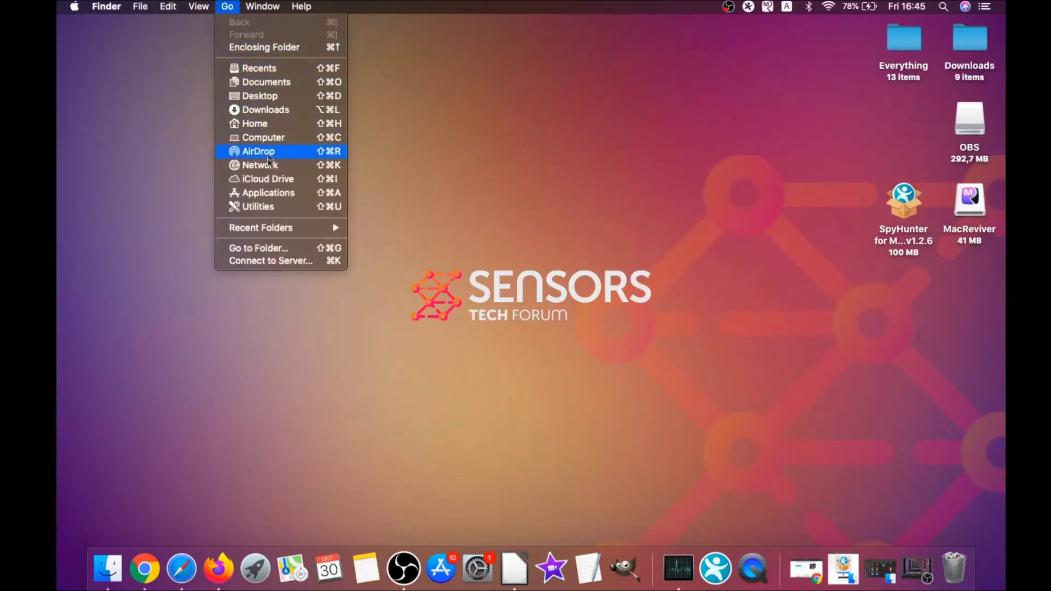
click(275, 209)
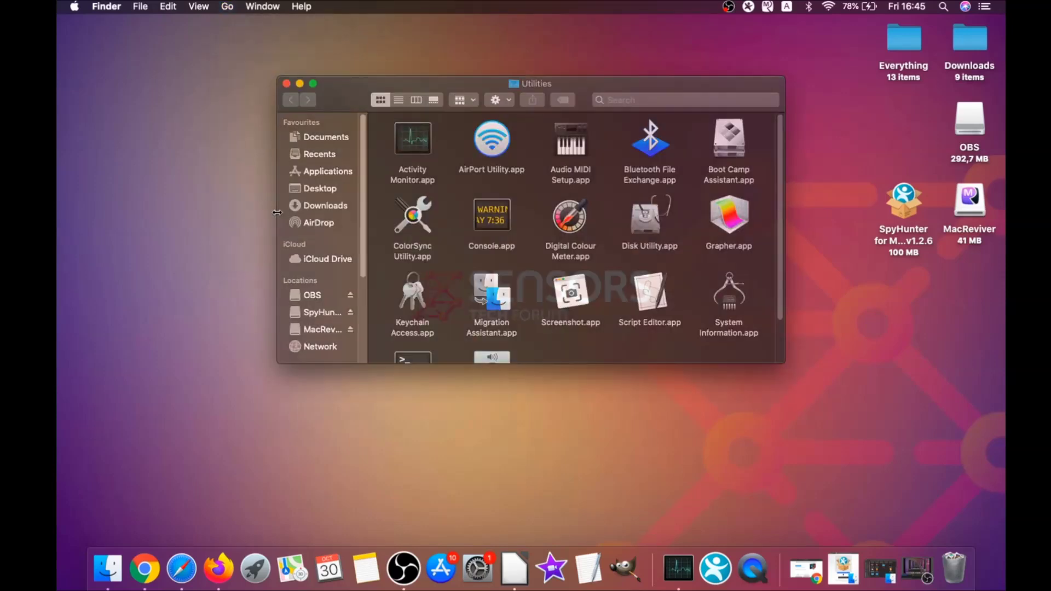
double_click(413, 143)
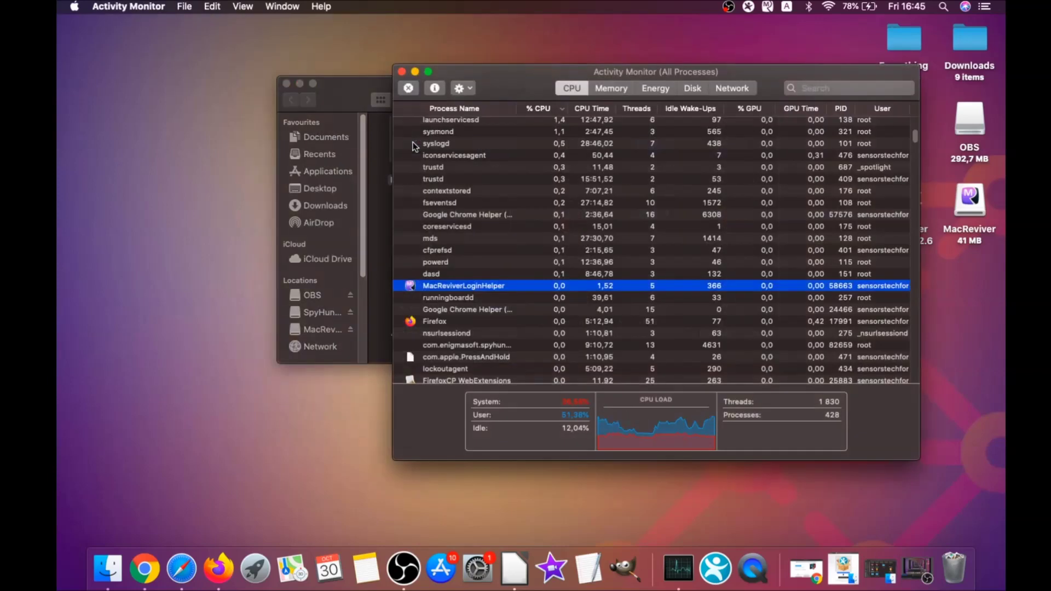
click(446, 291)
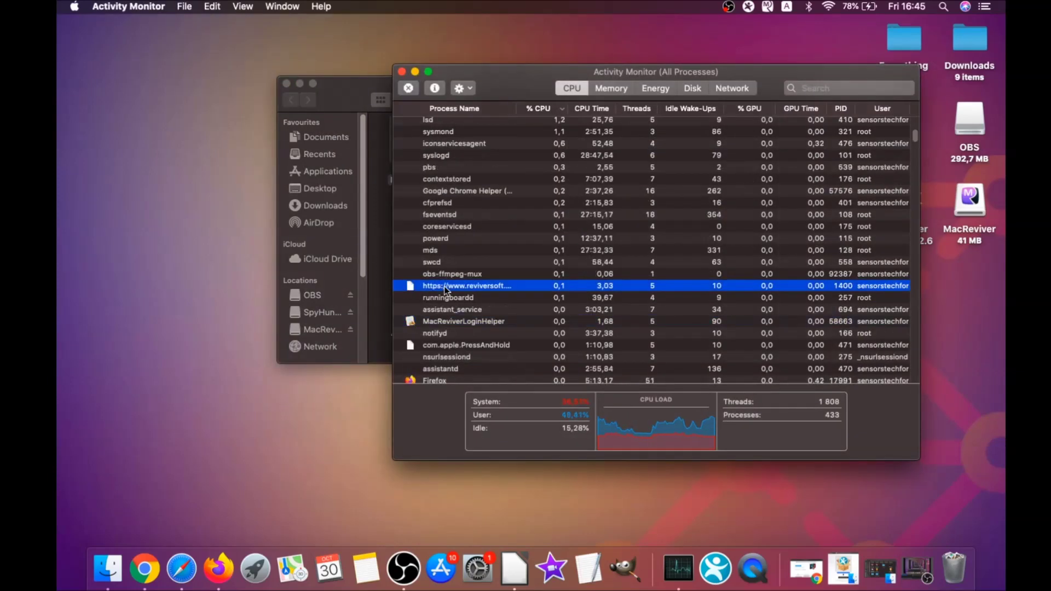
scroll(449, 288, down, 5)
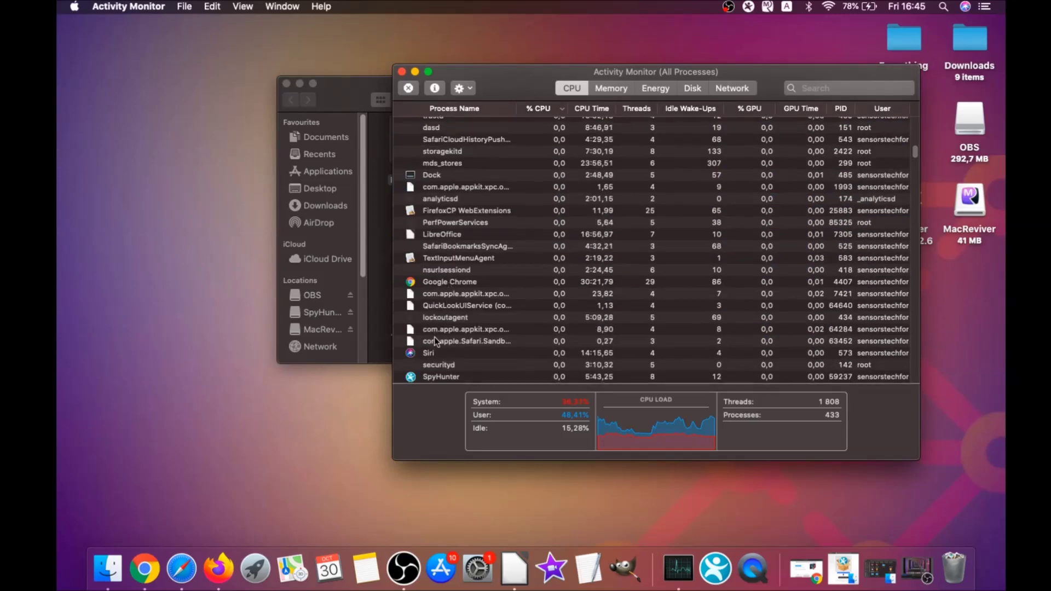
scroll(441, 317, up, 3)
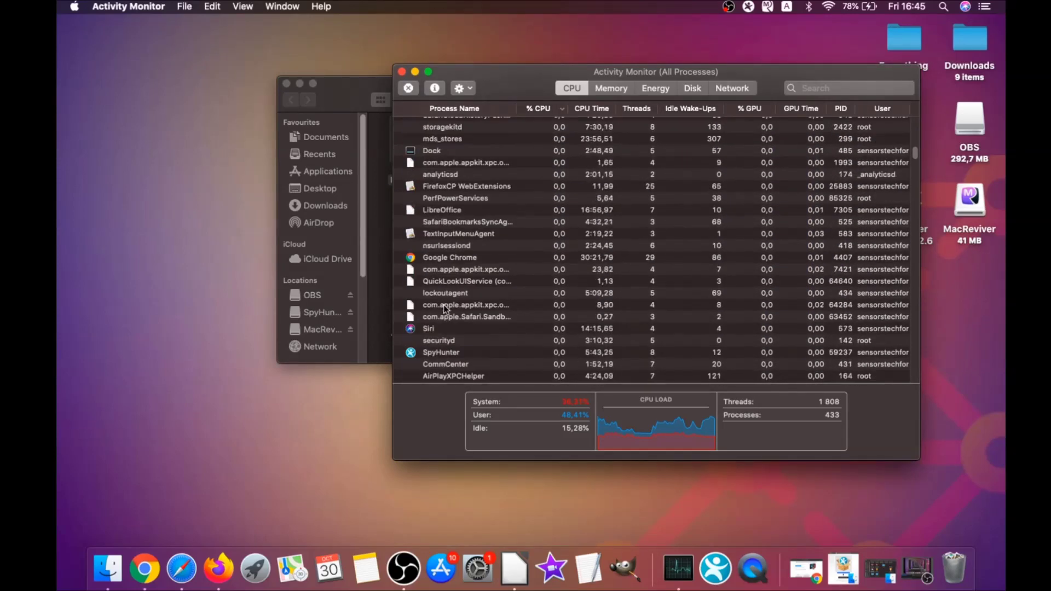
scroll(444, 304, up, 4)
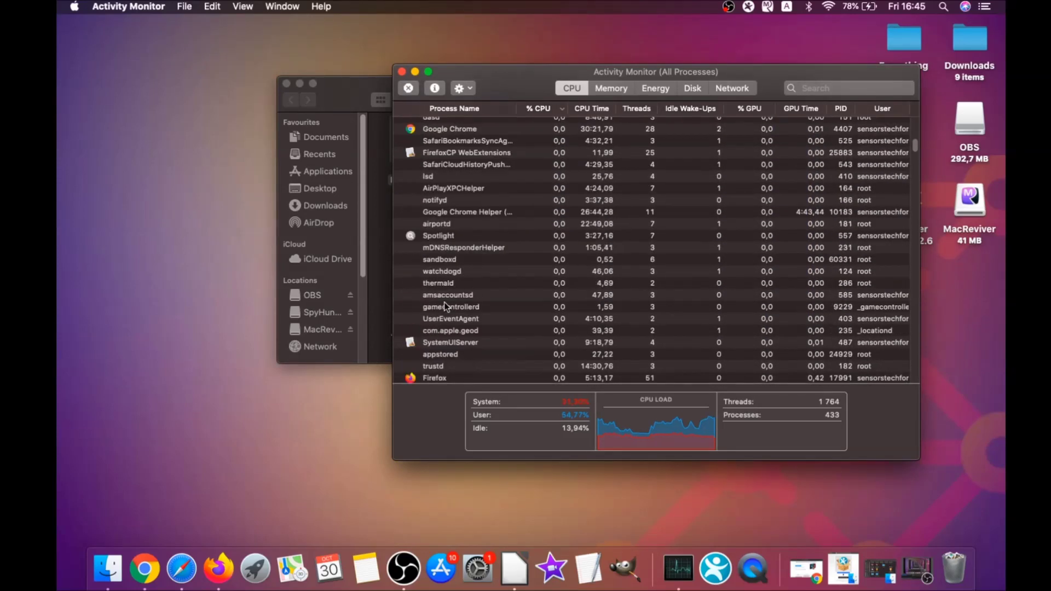
Force quit lsd and MacReviverLoginHelper, then close Activity Monitor and Utilities
click(440, 225)
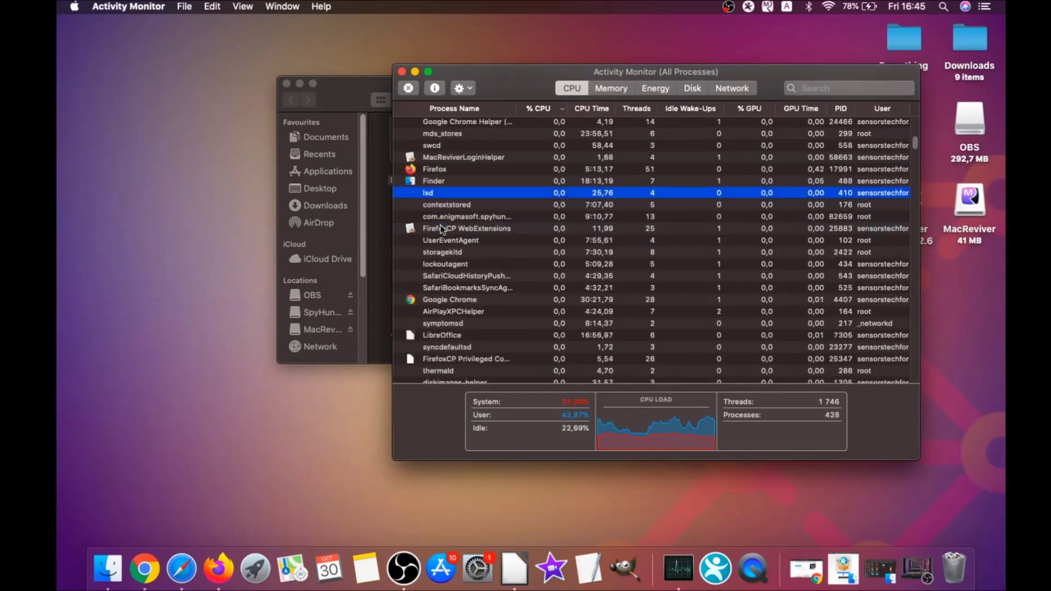
click(408, 88)
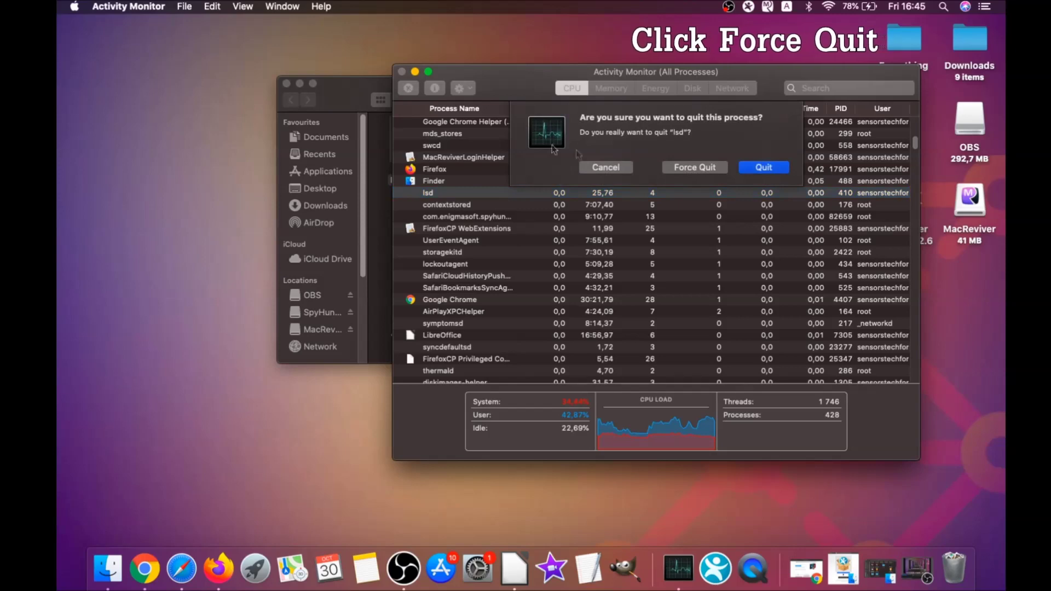
click(695, 167)
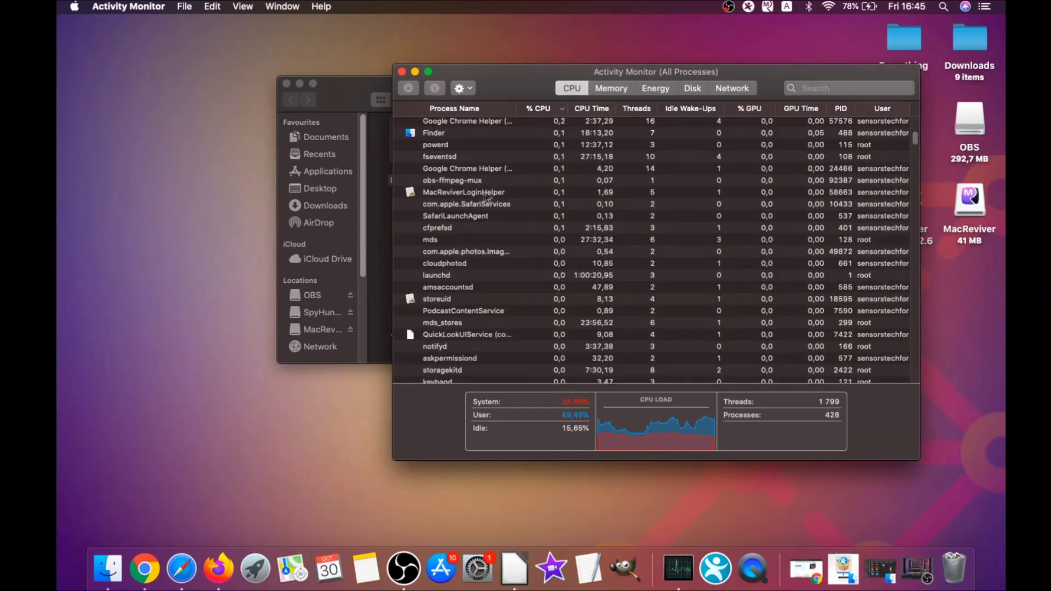
click(484, 192)
click(410, 89)
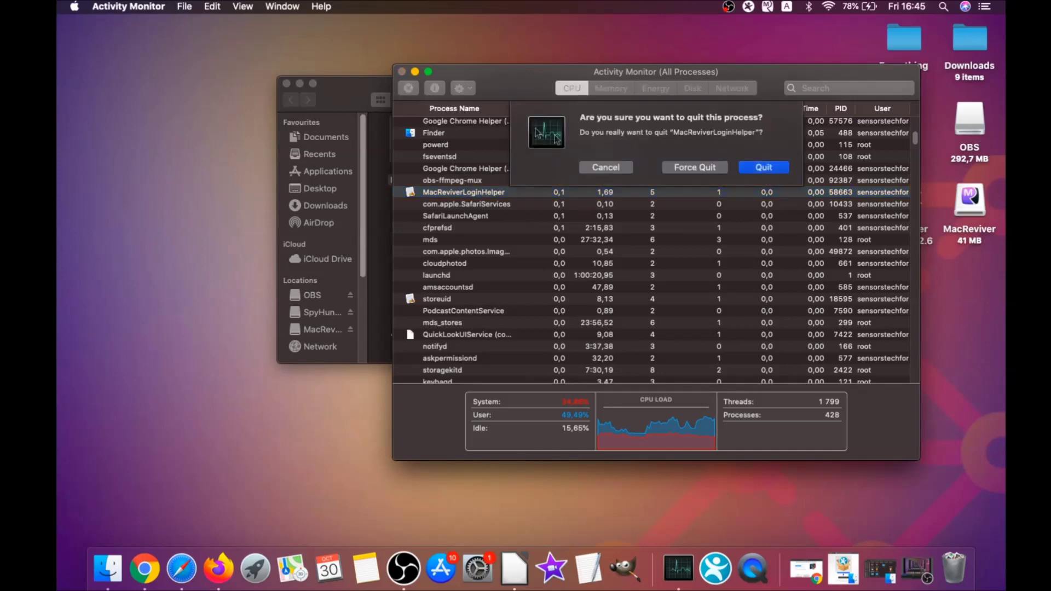
click(684, 167)
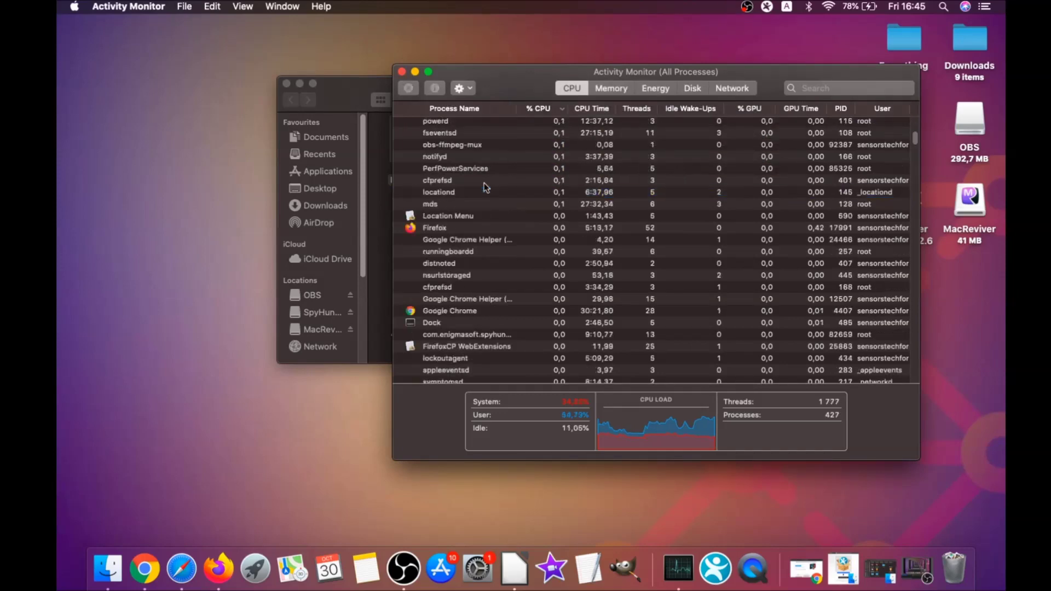
scroll(484, 188, up, 5)
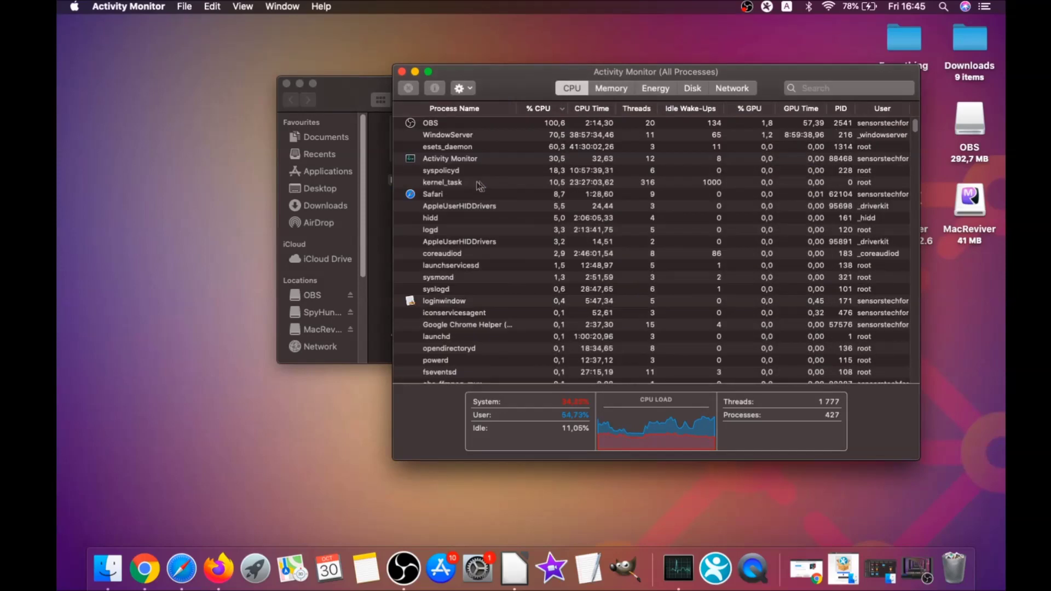
click(401, 72)
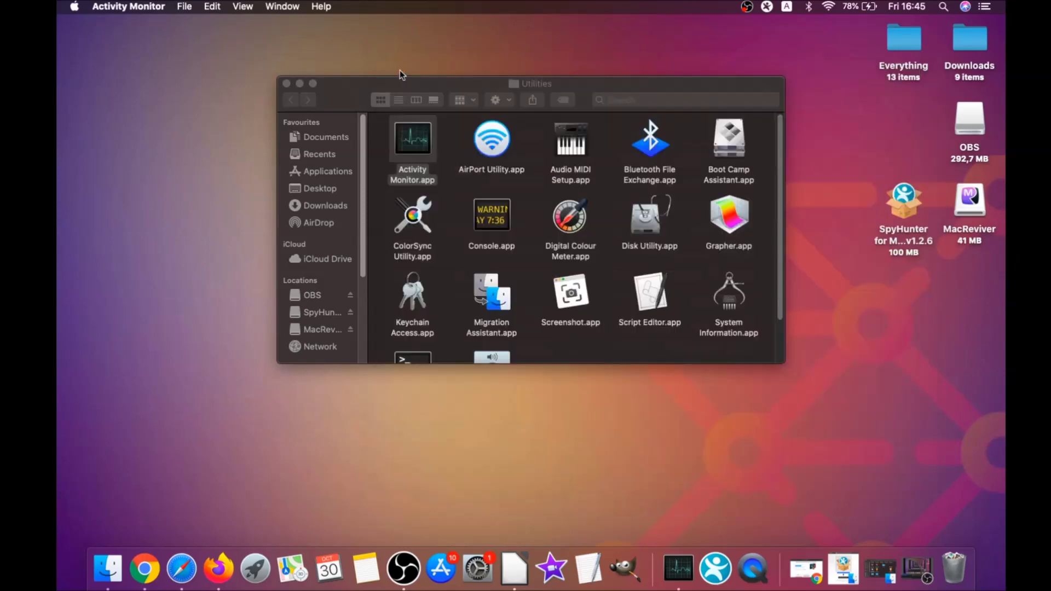
click(286, 84)
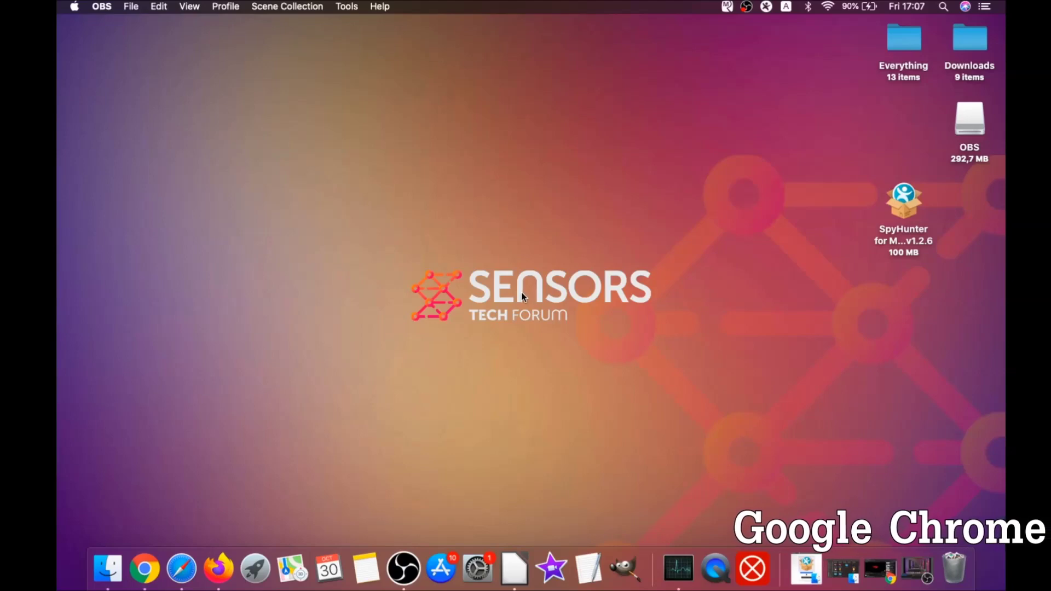
Bring Chrome forward and enter about://settings/clearBrowserData in the address bar
click(144, 569)
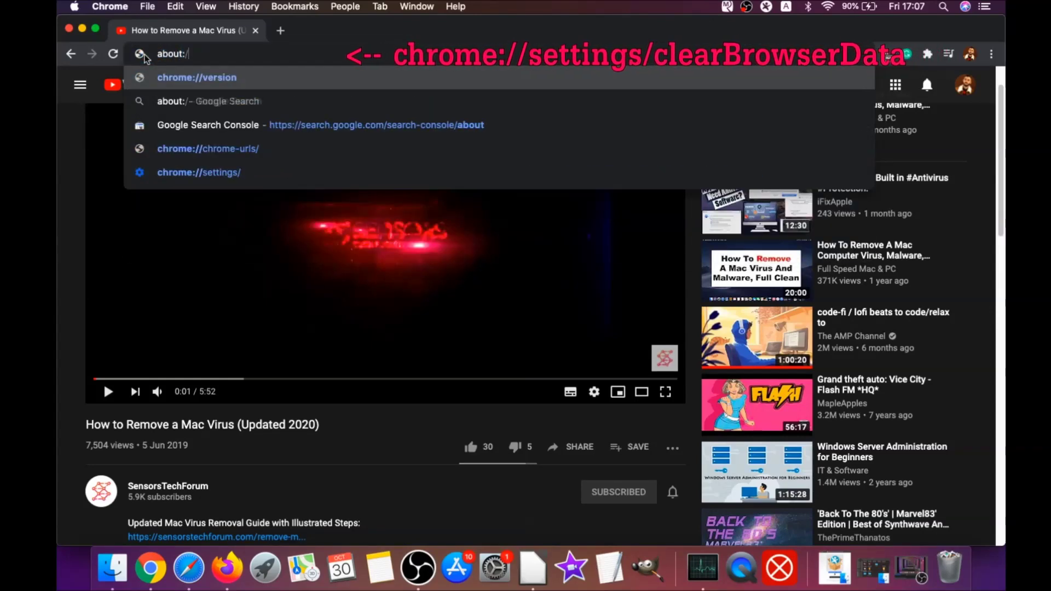
text(/settings)
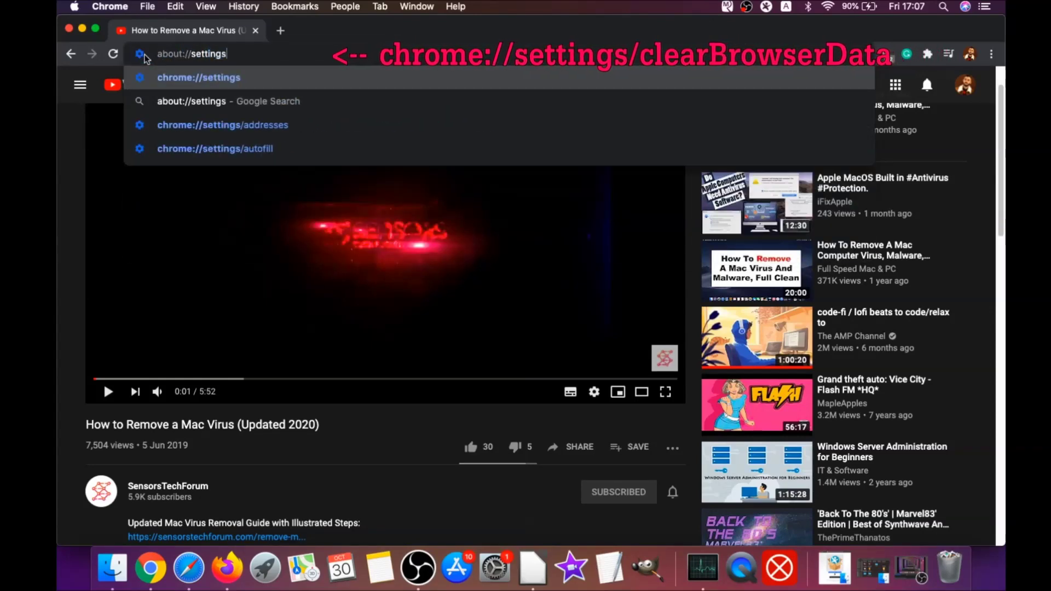
text(/clear)
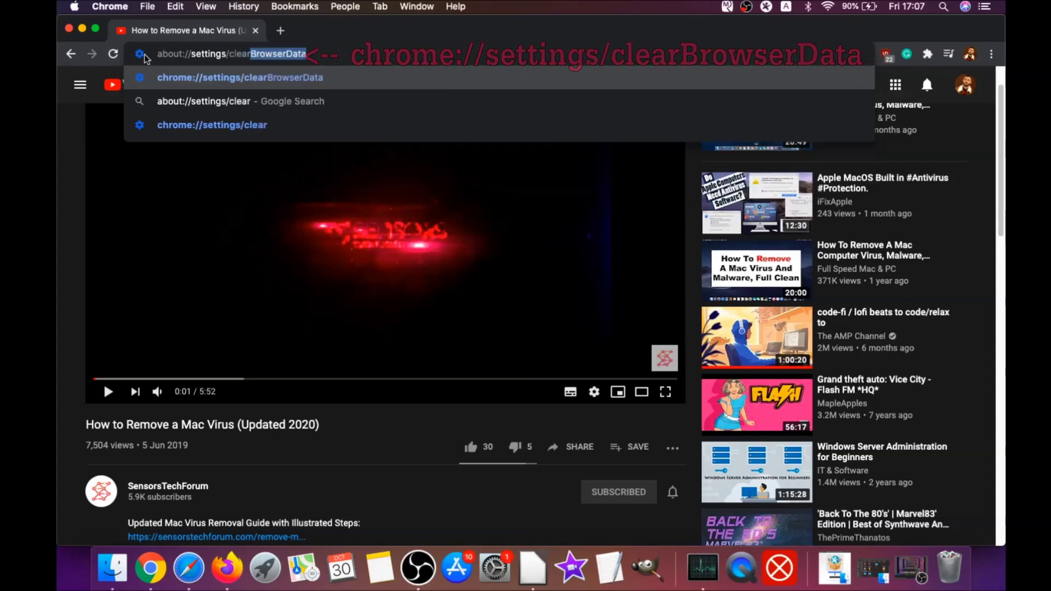
text(BrowserData)
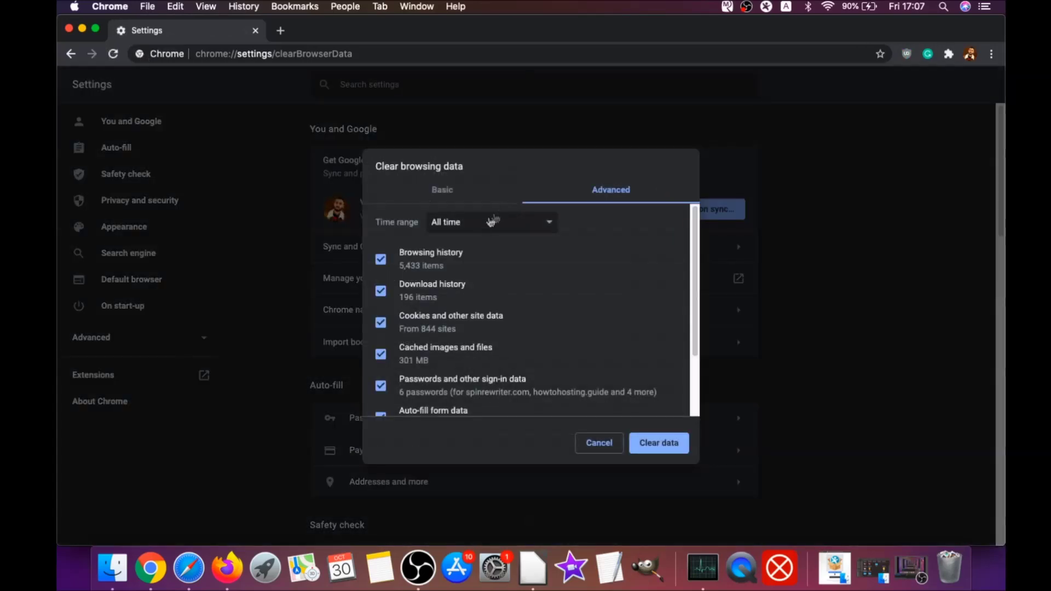
Clear all-time browsing data in Chrome, keeping passwords and other sign-in data
click(492, 221)
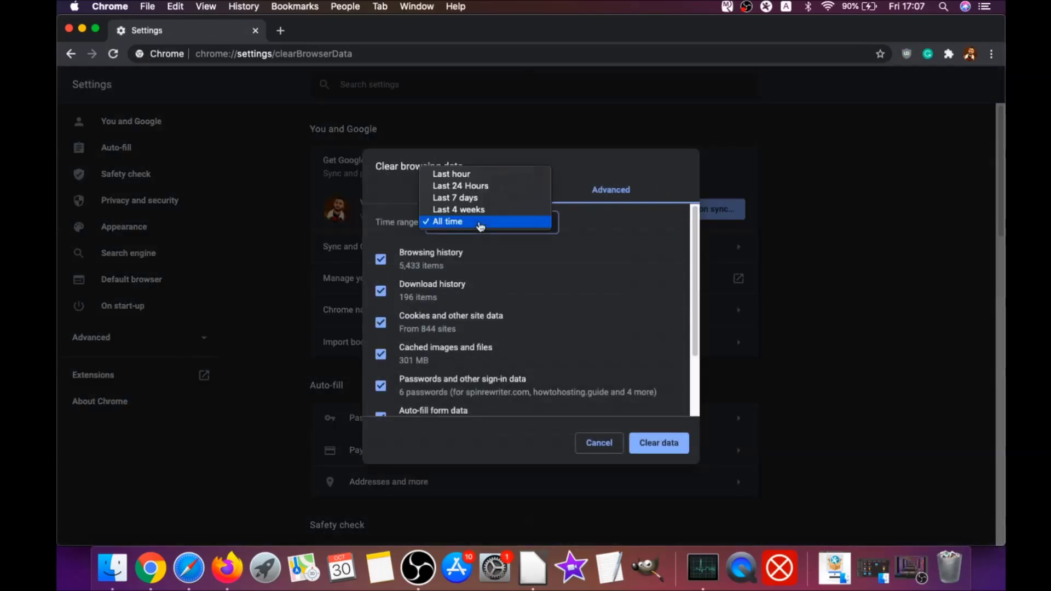
click(448, 222)
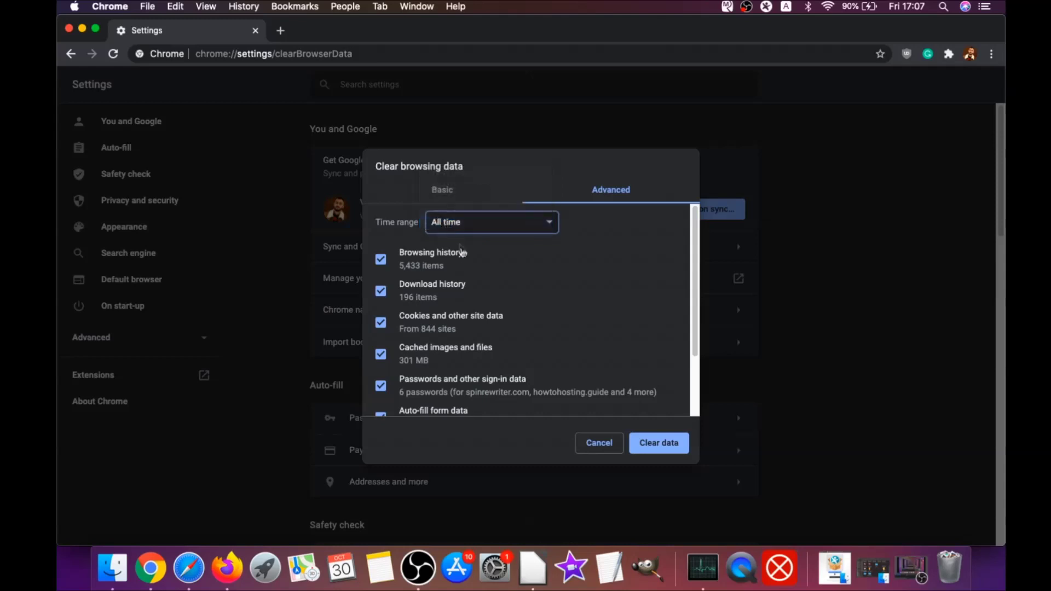
scroll(450, 265, down, 3)
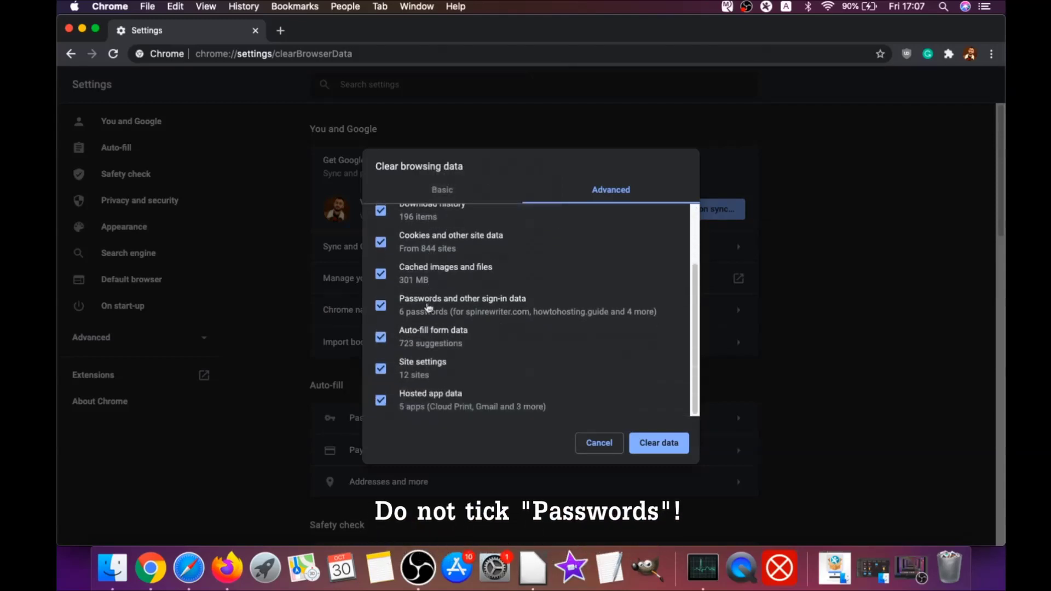
click(381, 306)
scroll(430, 288, up, 3)
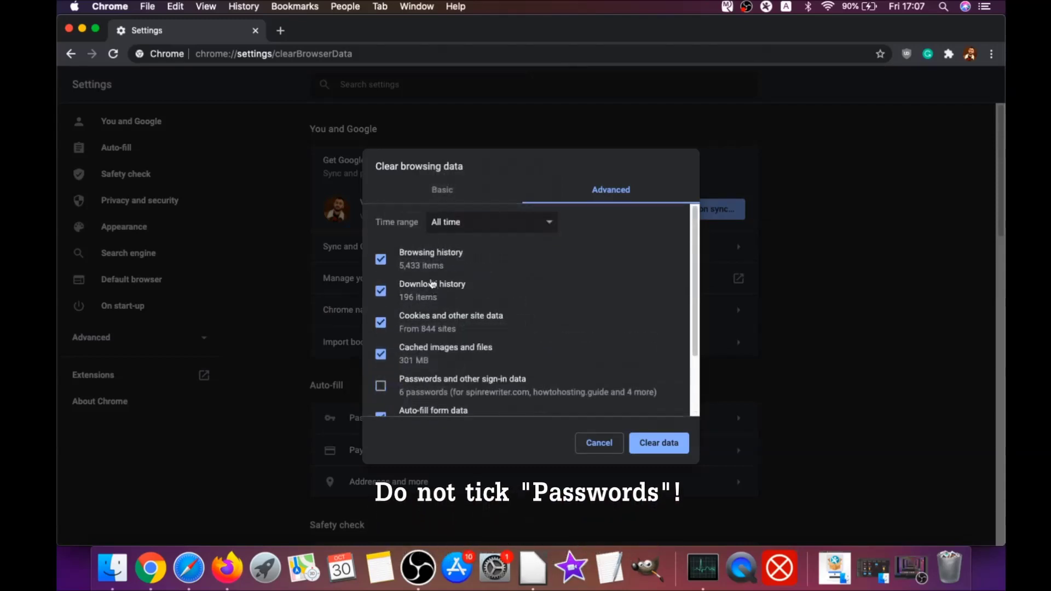
scroll(418, 328, down, 3)
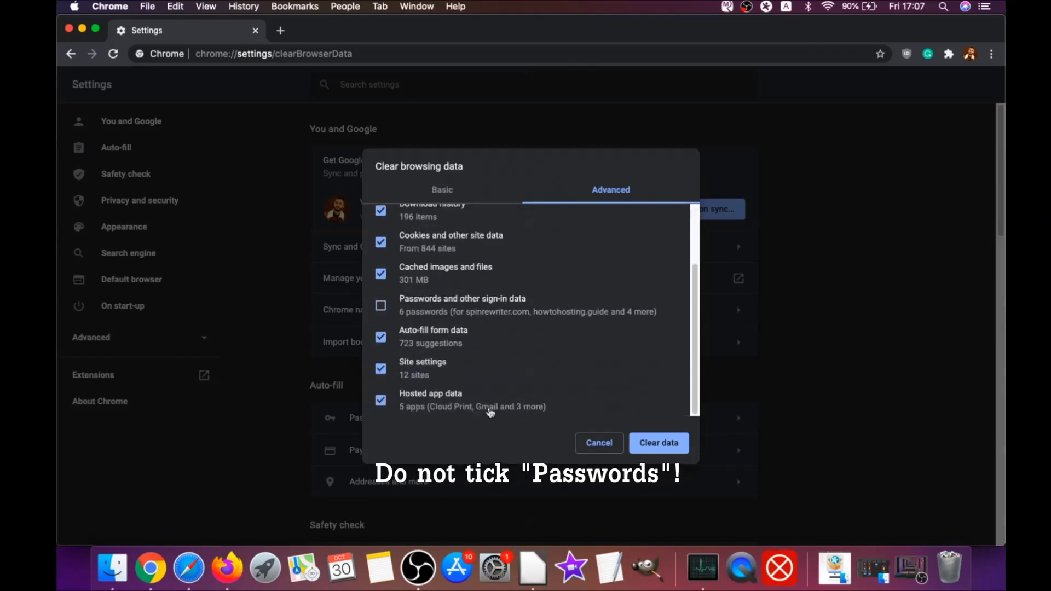
click(655, 445)
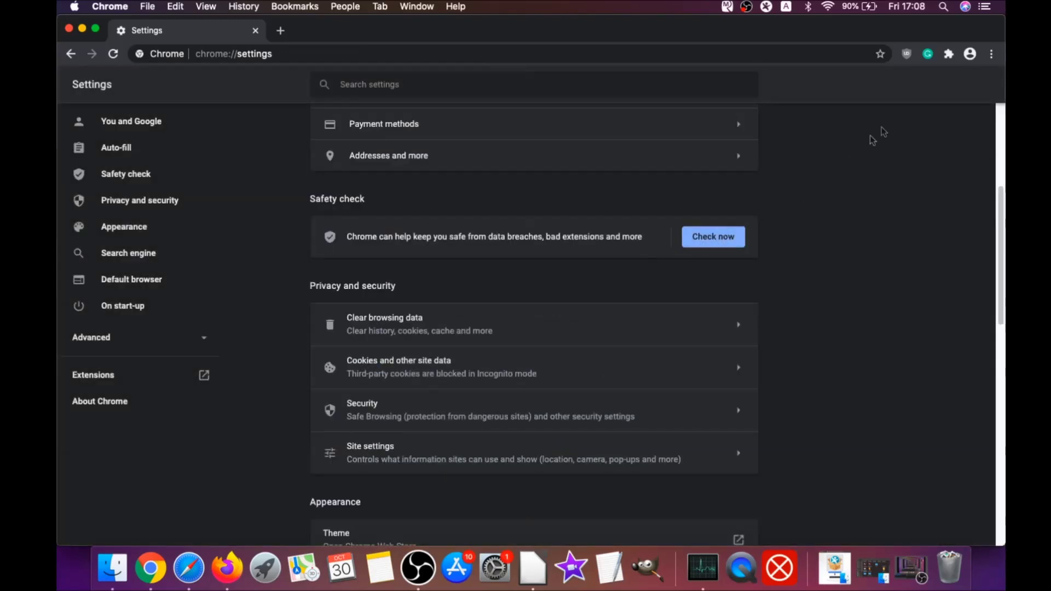
Remove the uBlock Origin extension from Chrome, then hide the browser window
click(992, 54)
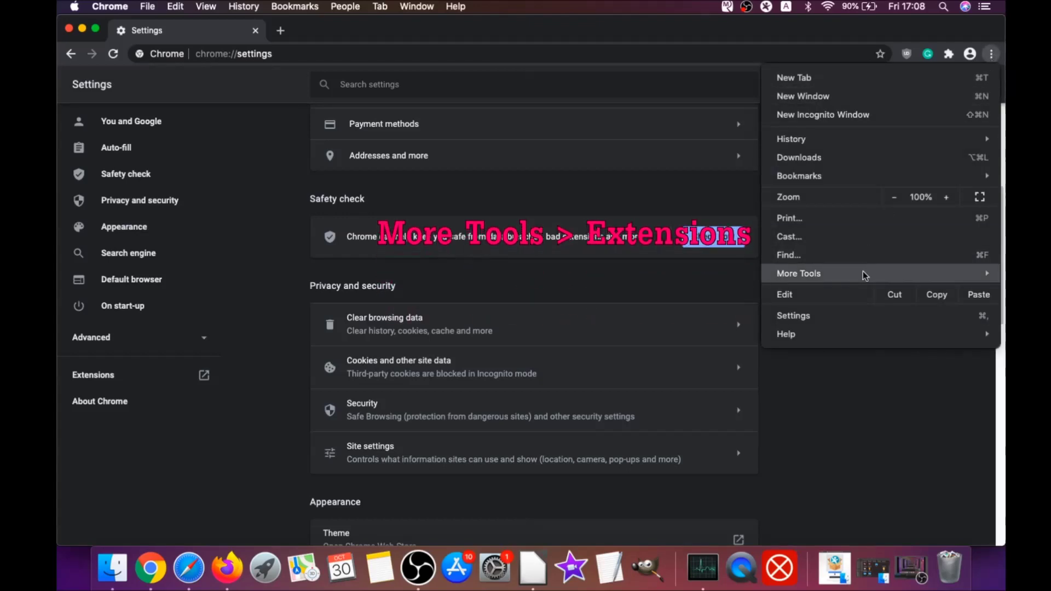
mouse_move(863, 271)
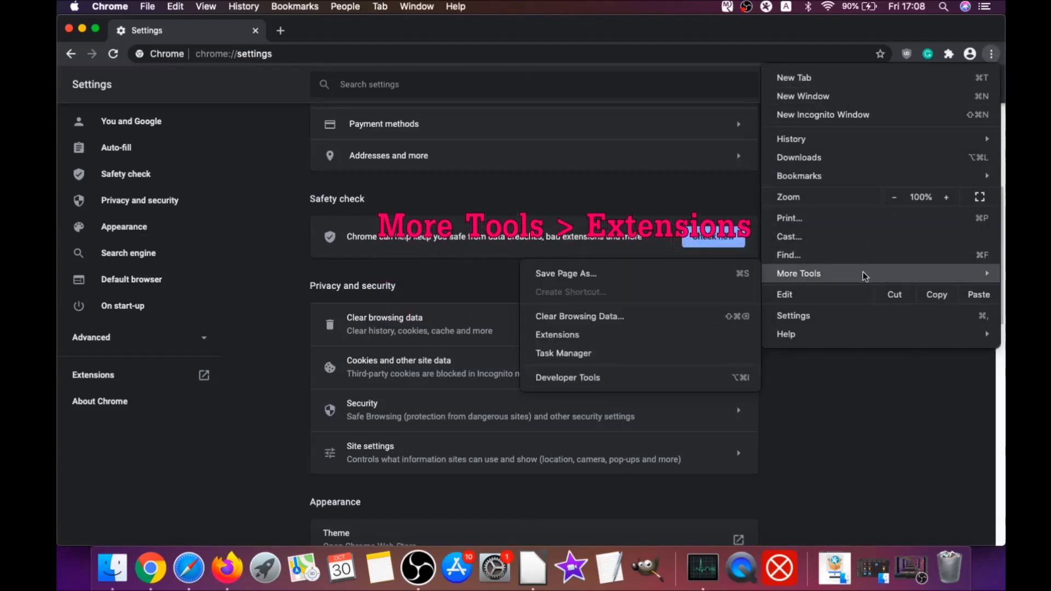
click(593, 334)
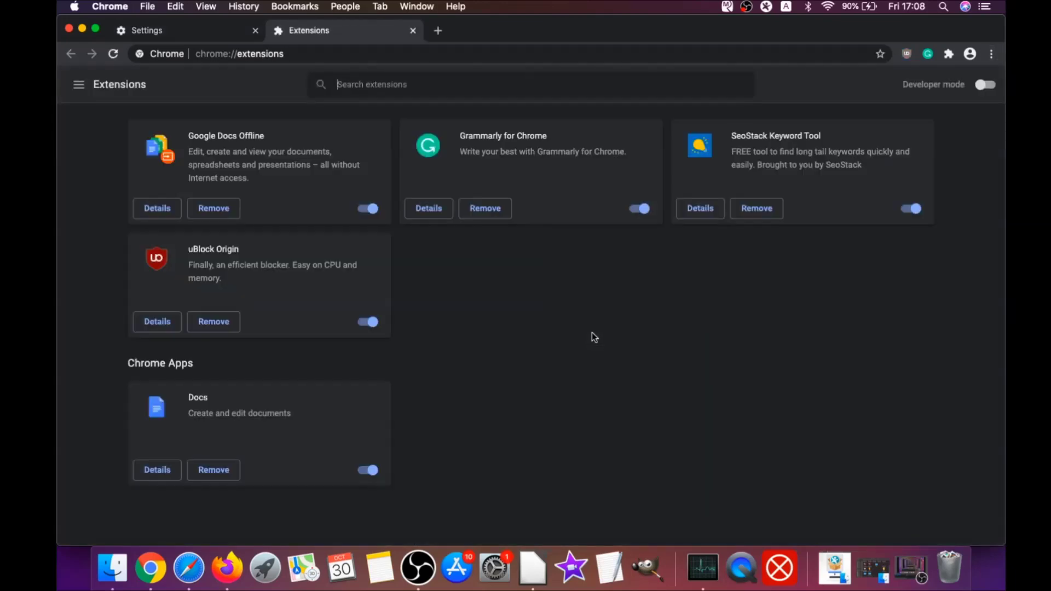
click(207, 326)
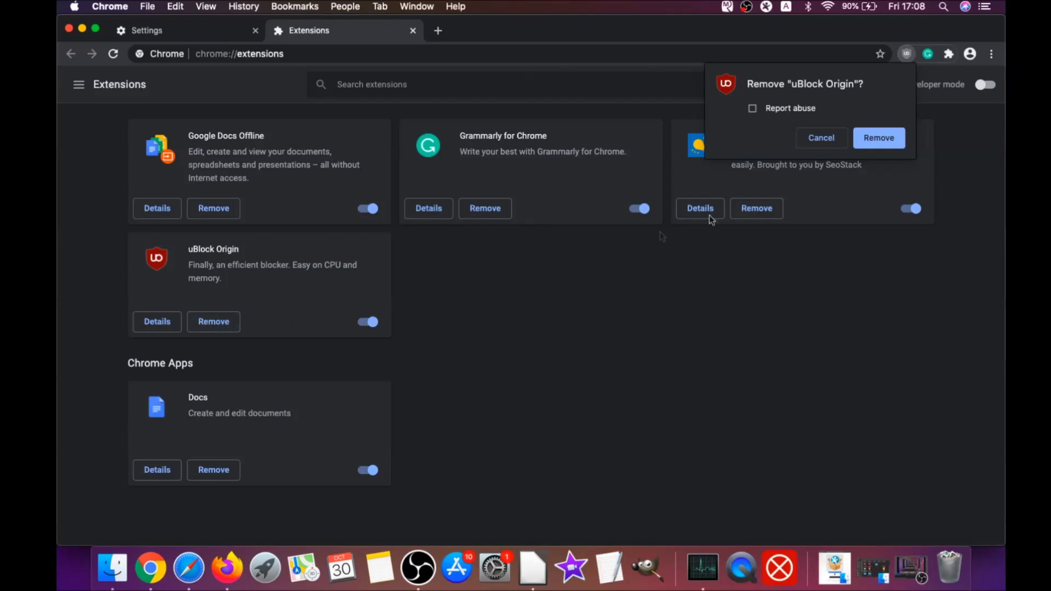
click(879, 137)
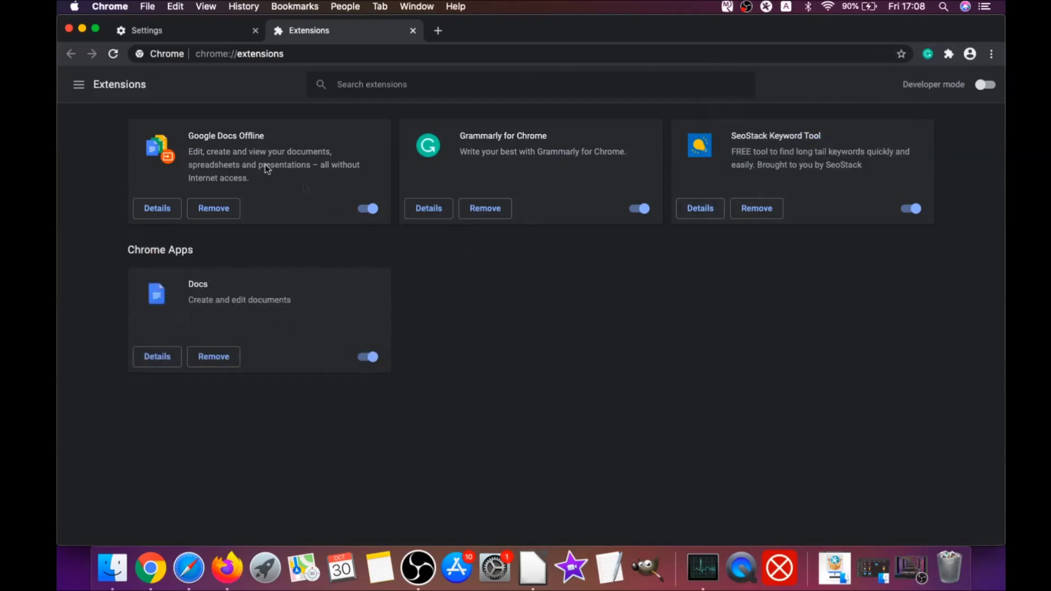
click(82, 29)
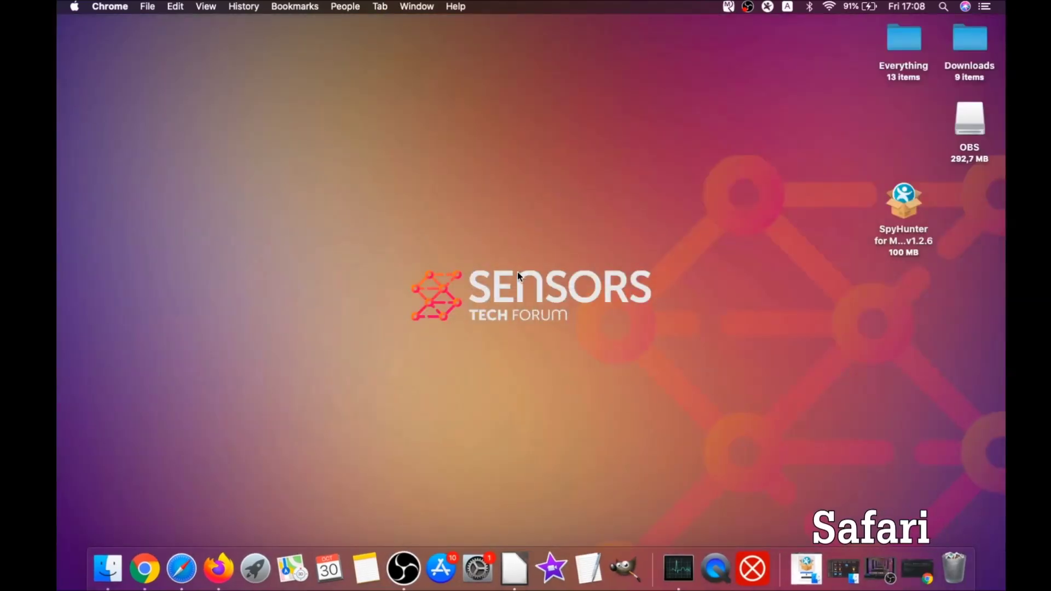
click(182, 569)
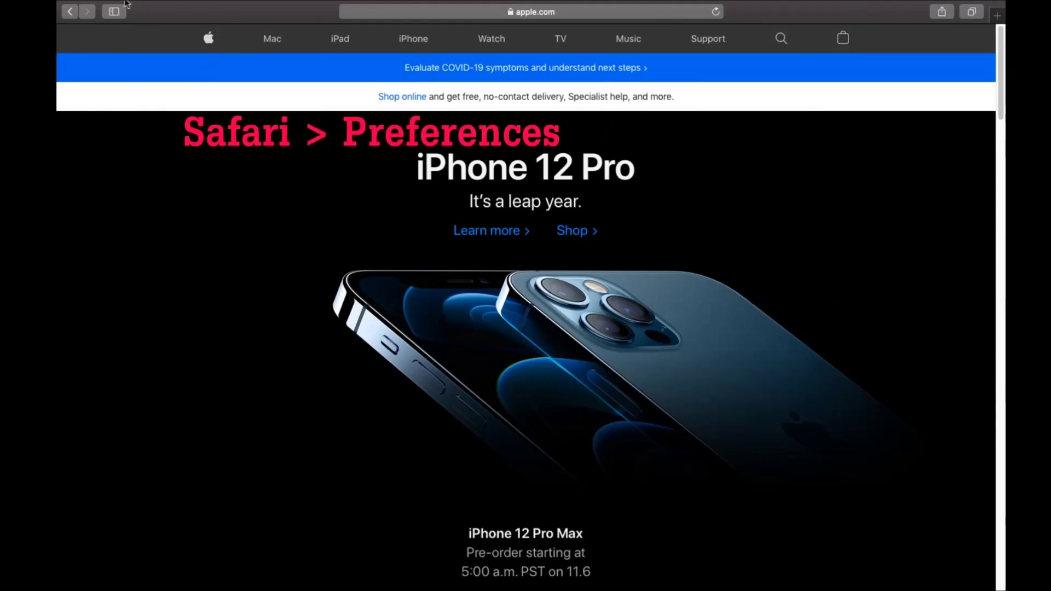
mouse_move(126, 2)
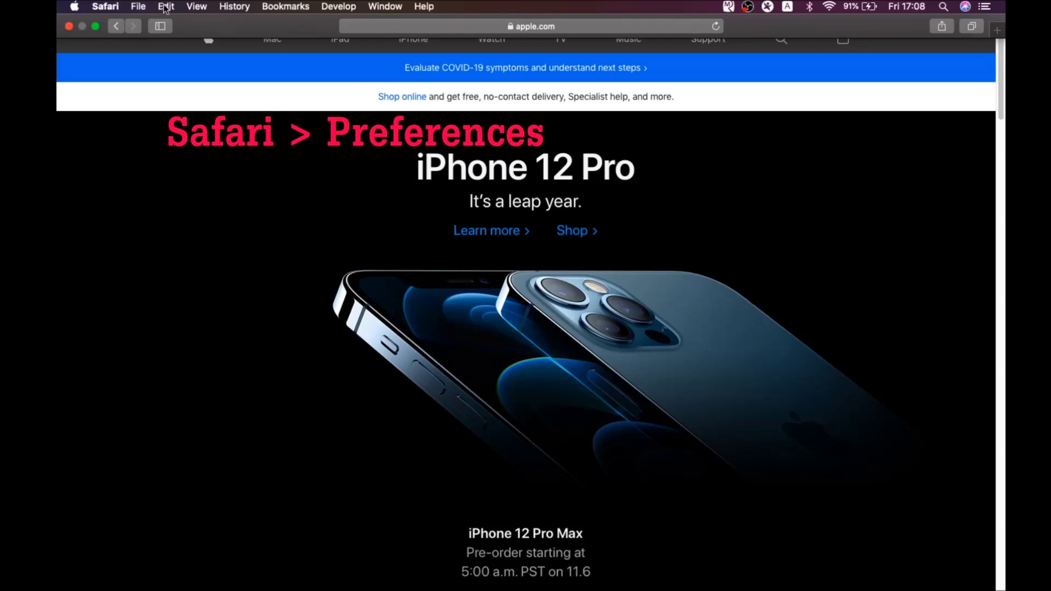
click(105, 7)
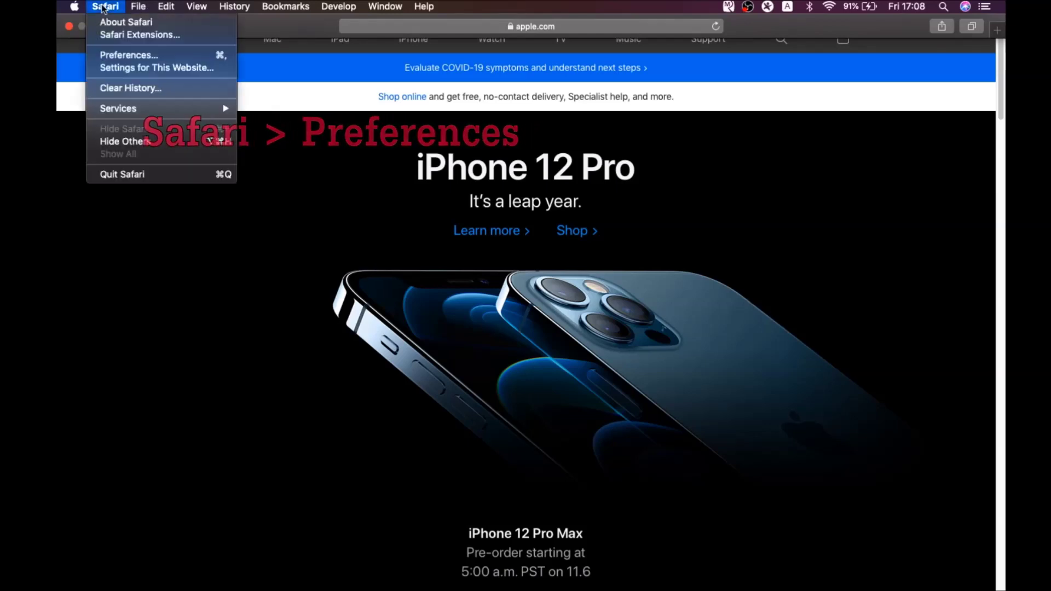
click(131, 56)
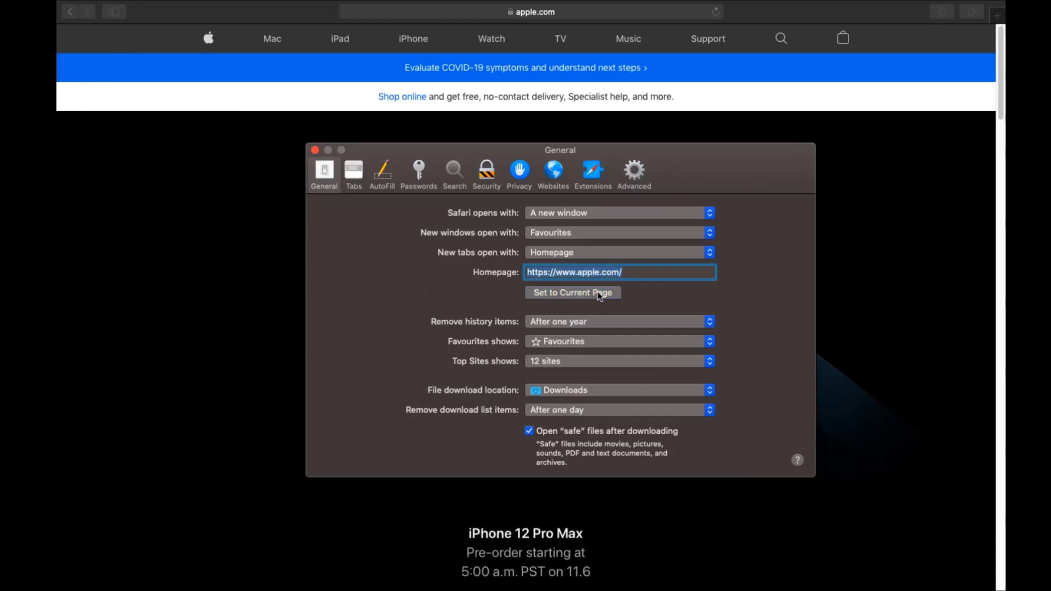
click(624, 273)
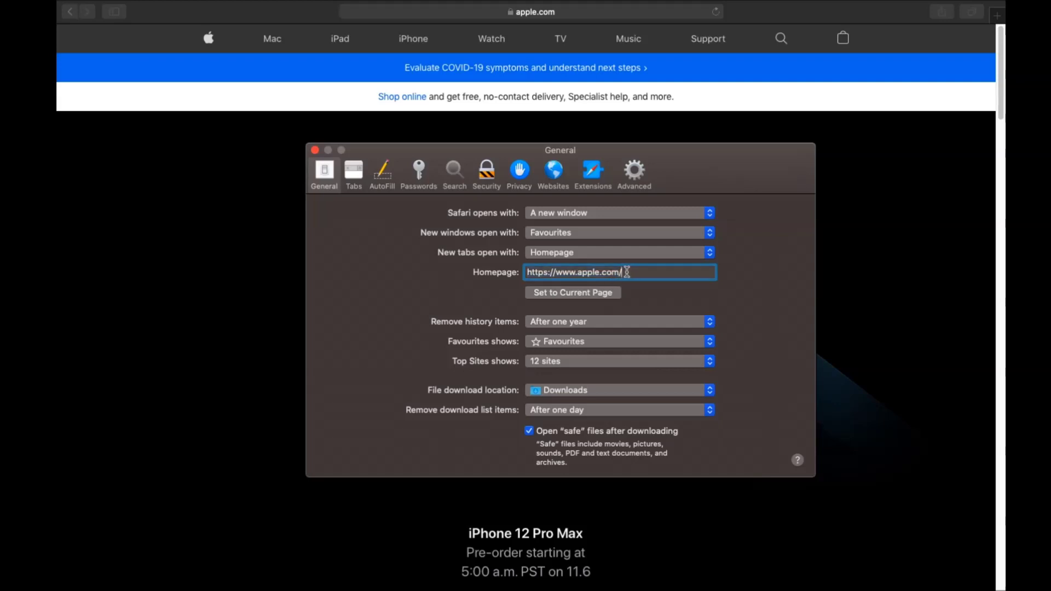
click(455, 171)
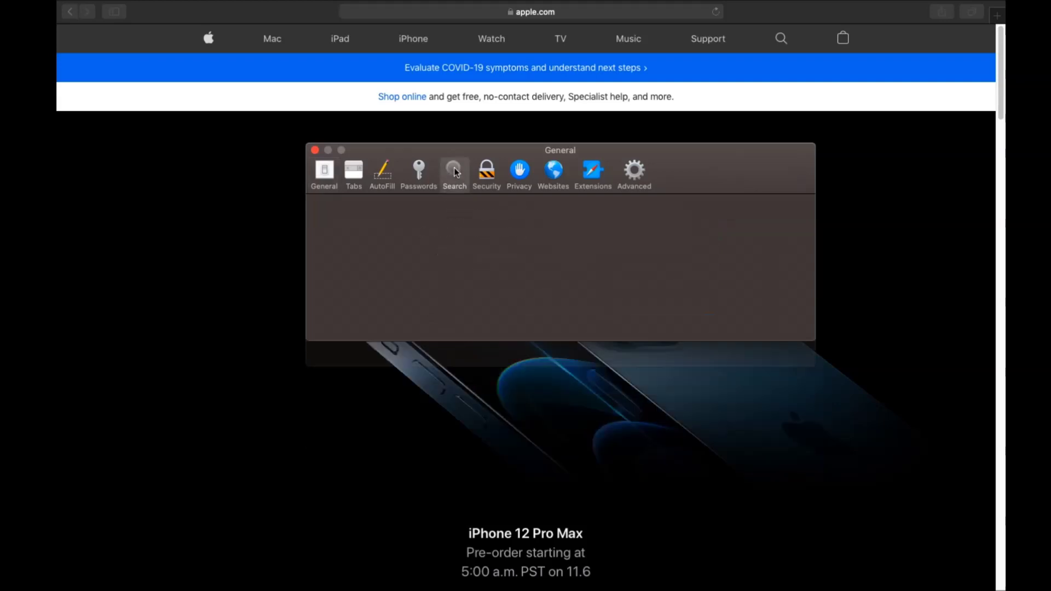
Make Google Safari's default search engine and uninstall Porn Block Plus Extension, revealing its app in Finder
click(505, 213)
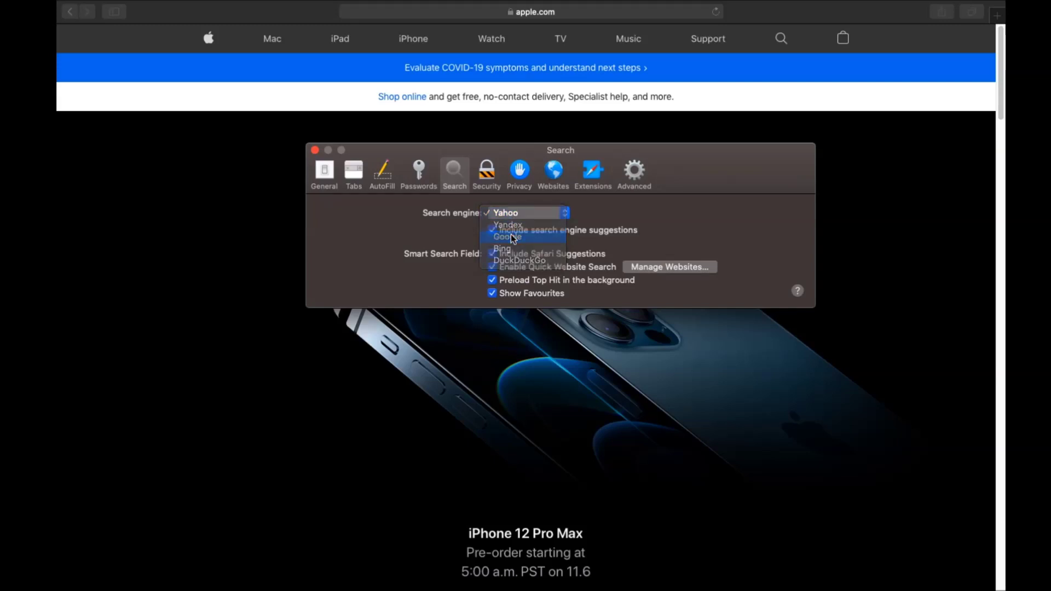
click(513, 238)
click(587, 181)
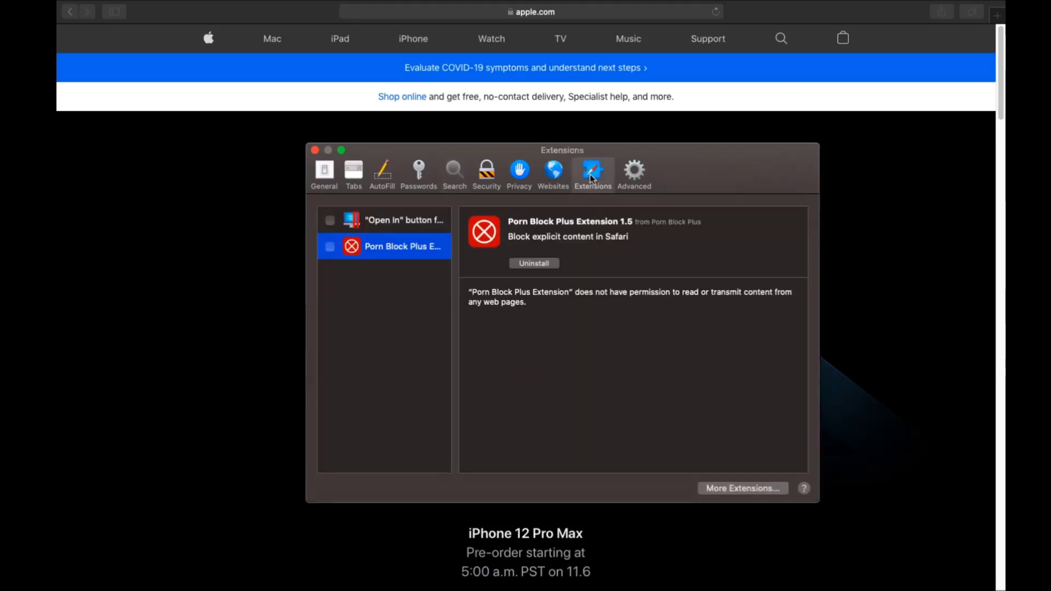
click(530, 263)
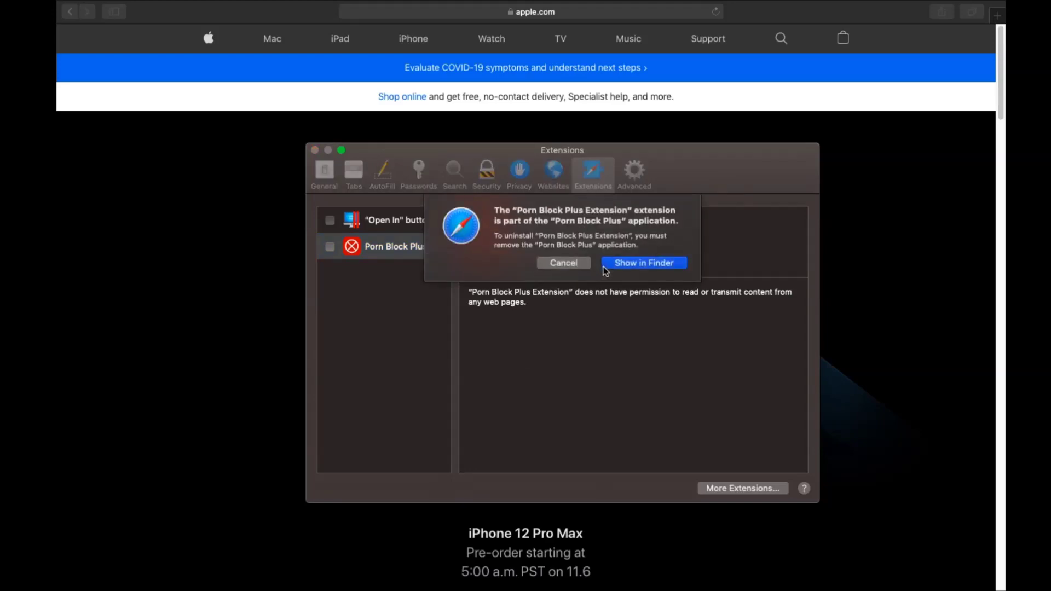
click(607, 265)
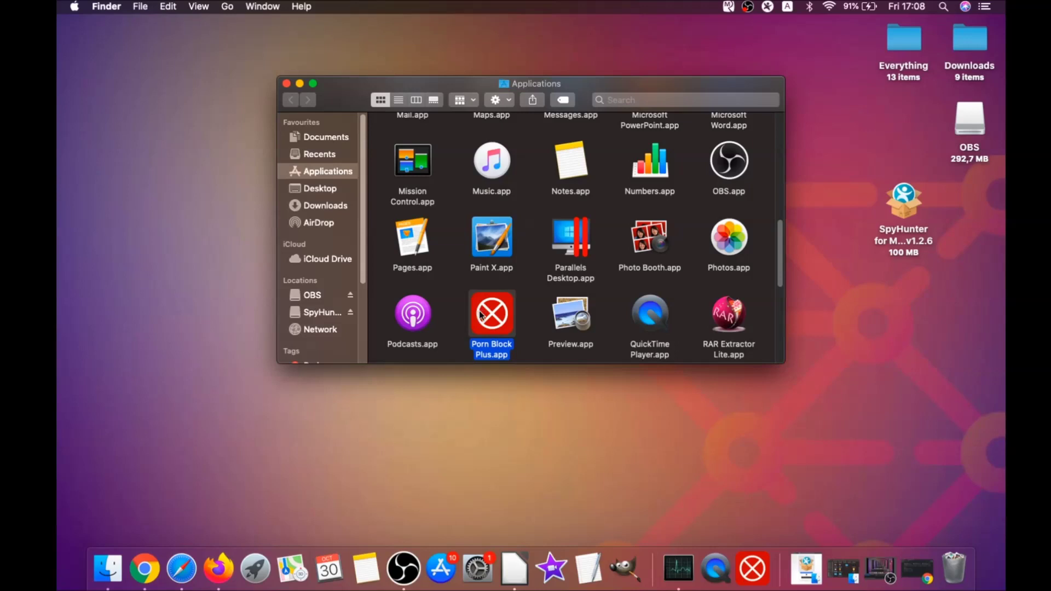
Move Porn Block Plus.app from Applications to the Bin, authorising with the account password
drag(481, 315, 954, 562)
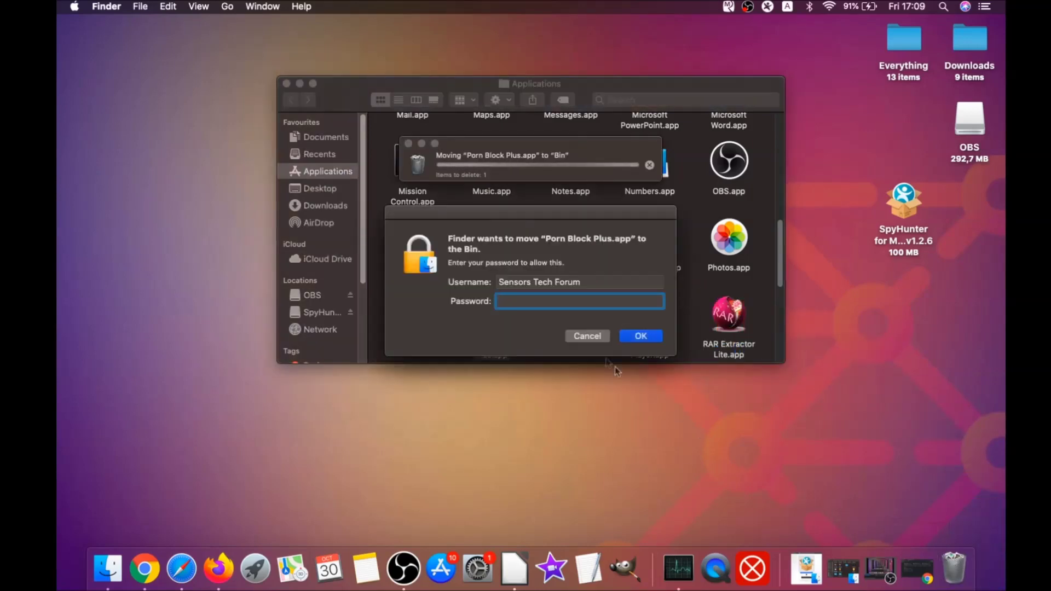
text(****)
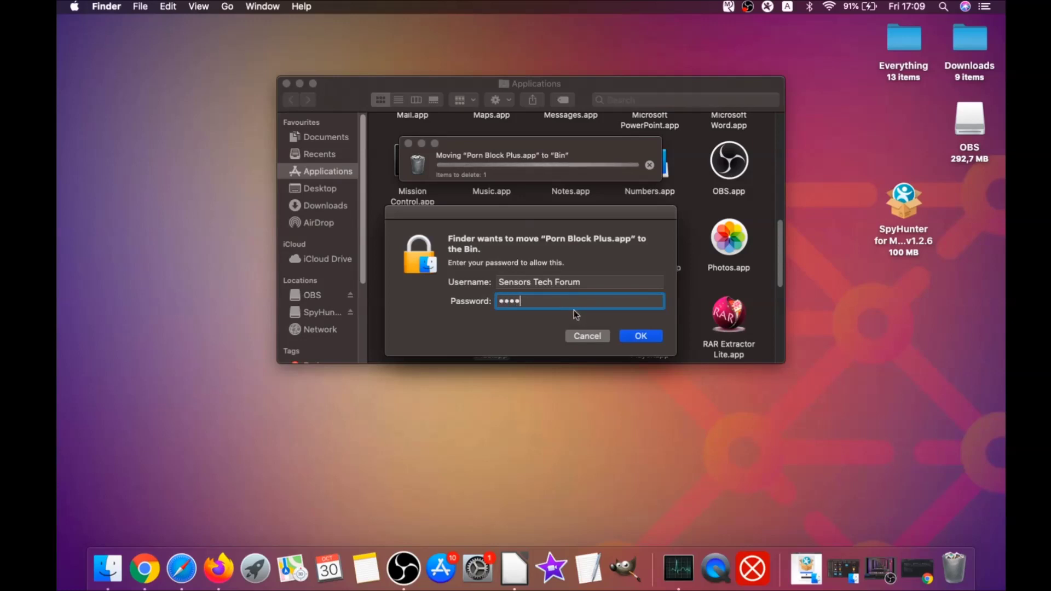
text(****)
click(631, 337)
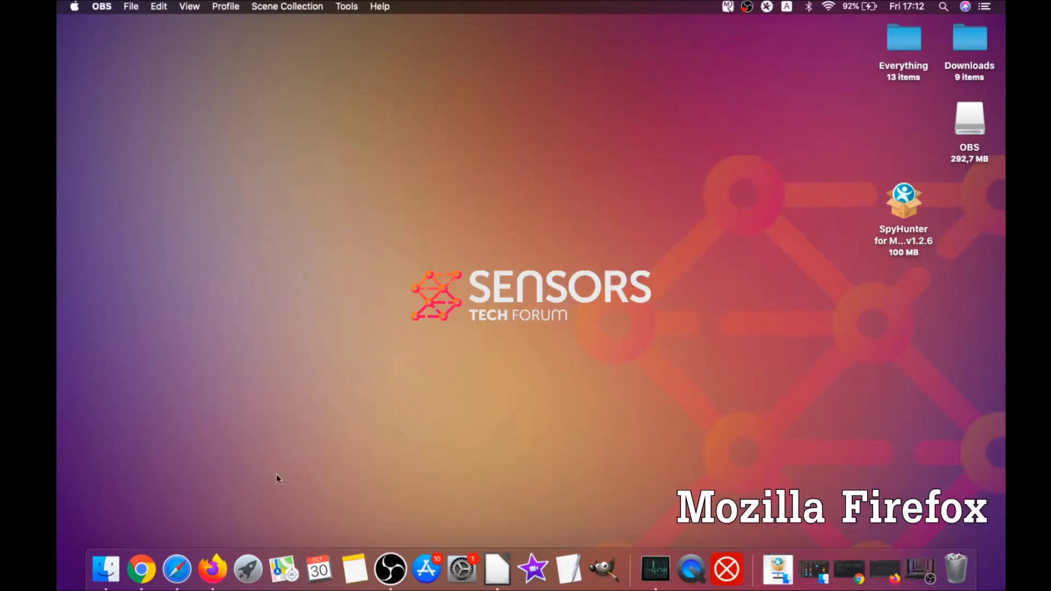
Launch Firefox and bring up its Add-ons Manager
click(213, 570)
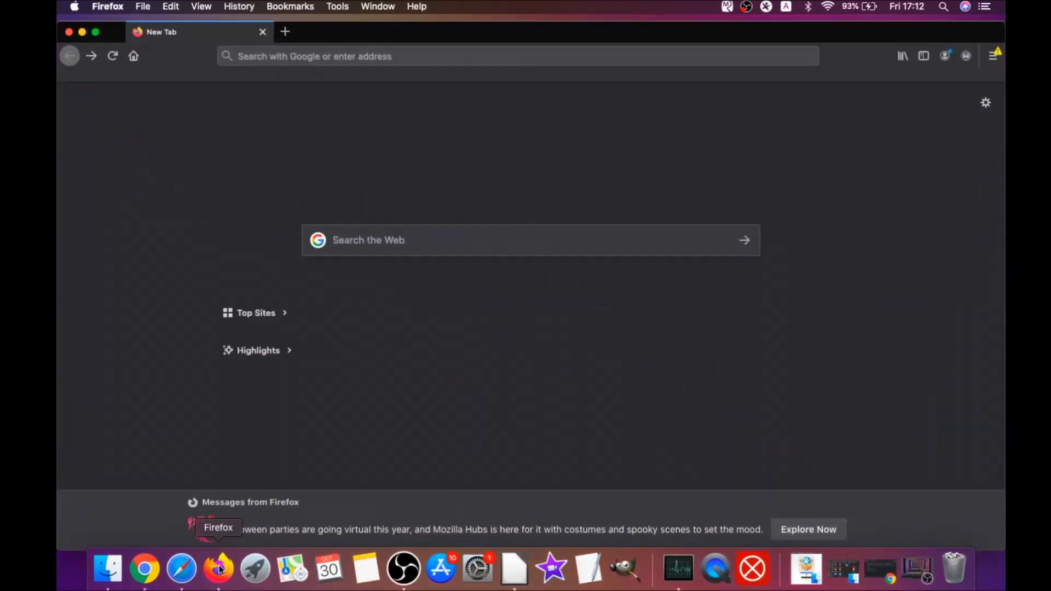
click(990, 59)
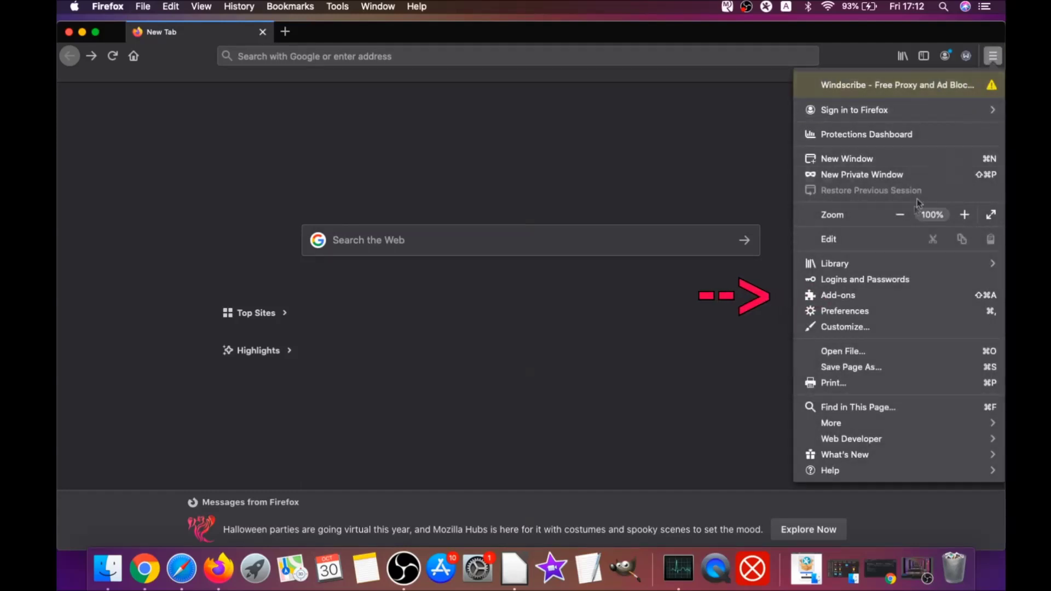
click(866, 297)
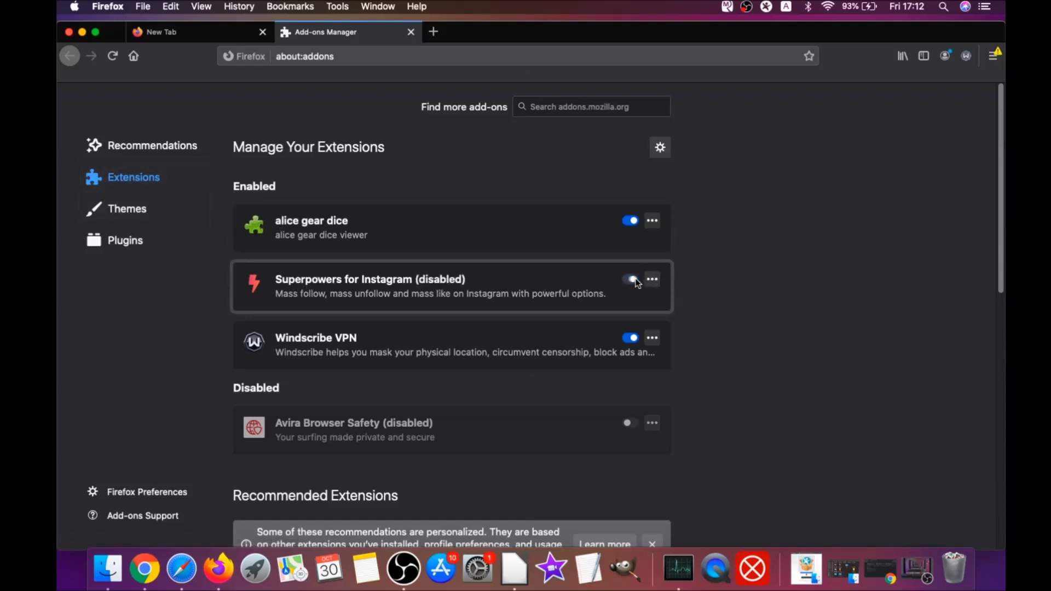
Remove the alice gear dice and Superpowers for Instagram extensions
click(633, 221)
click(651, 222)
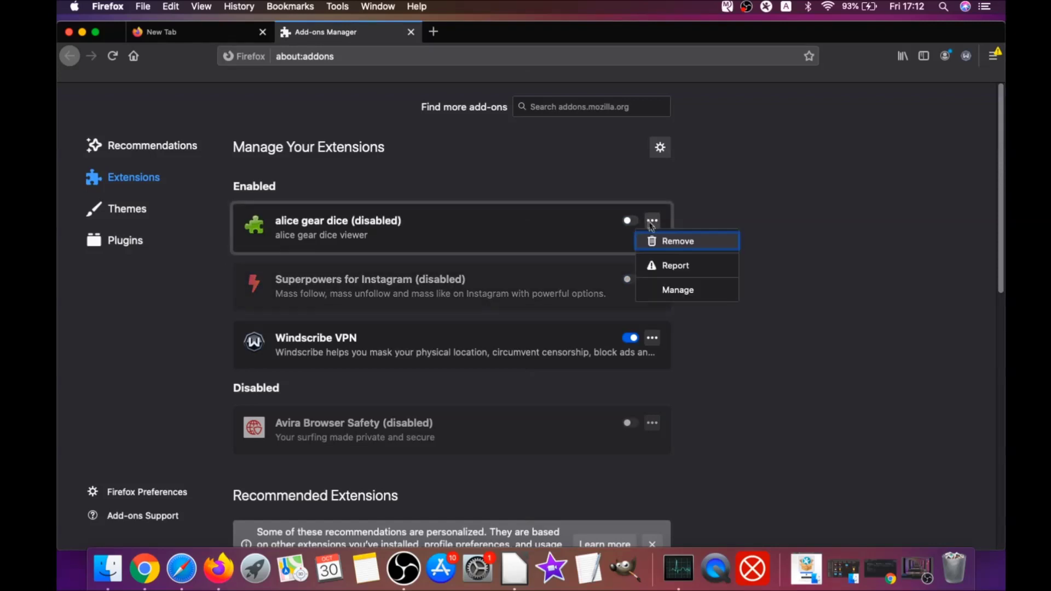
click(668, 242)
click(596, 152)
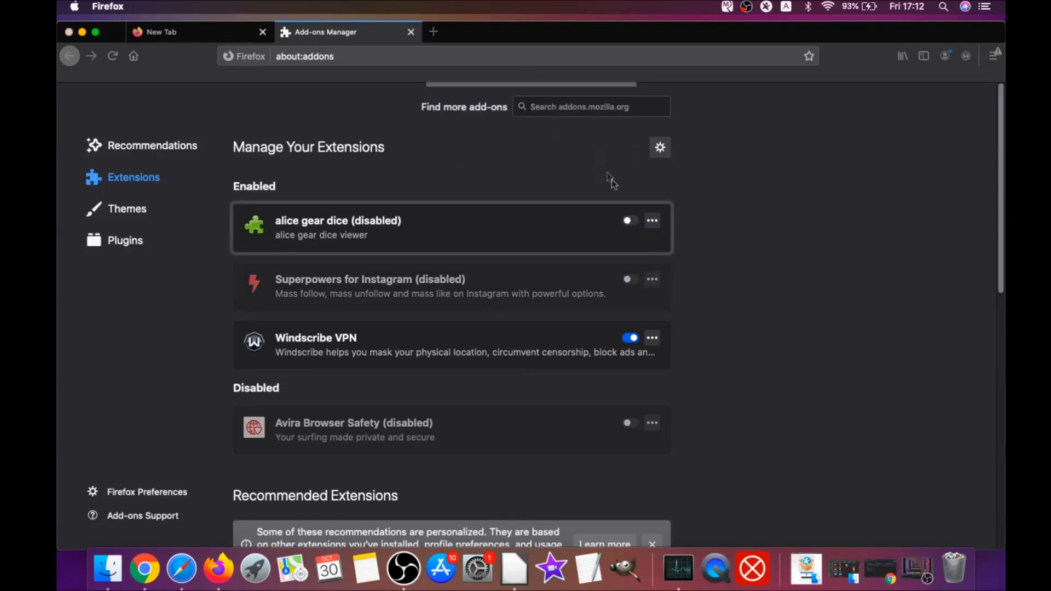
click(652, 264)
click(664, 283)
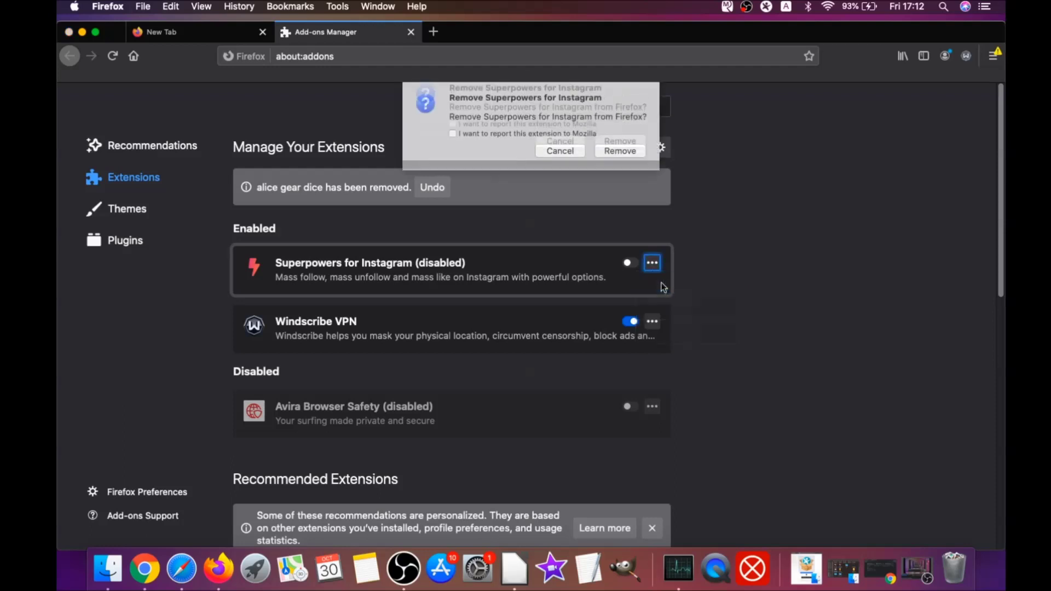
click(630, 150)
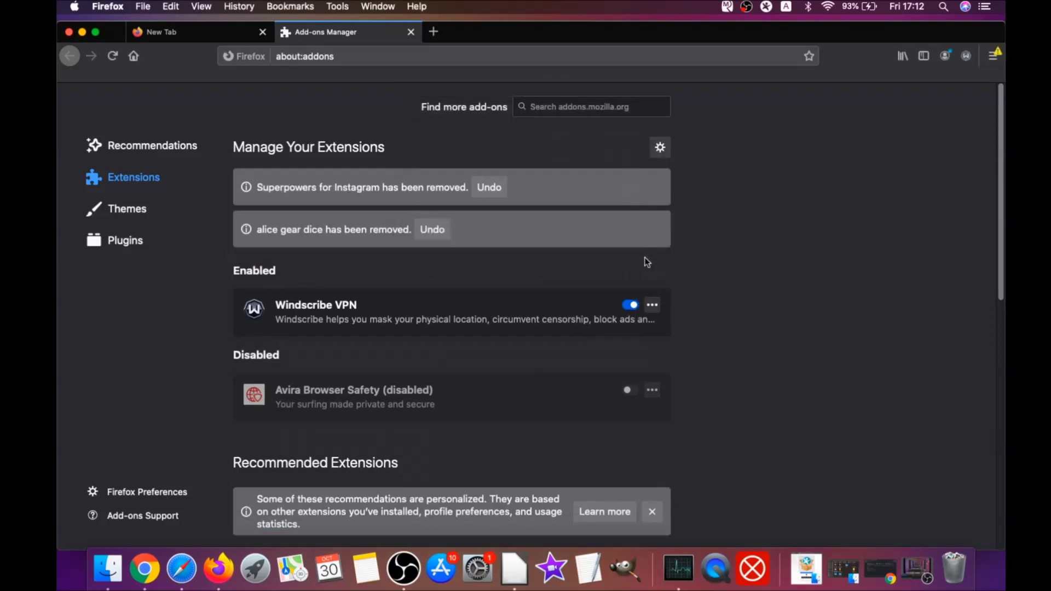
Refresh Firefox from the about:support page and review the relaunched What's new page
click(317, 58)
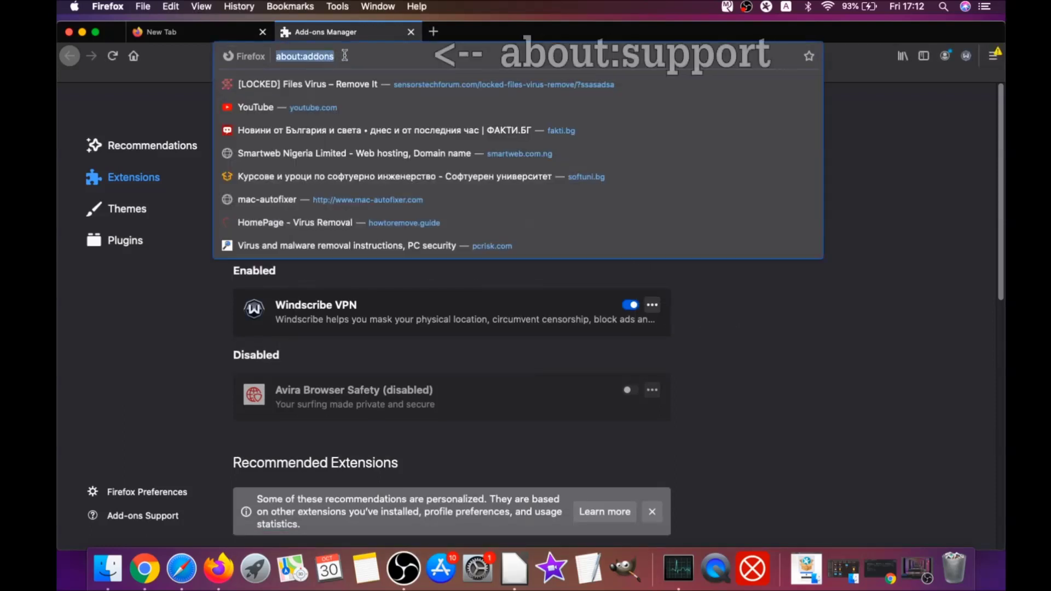
text(a)
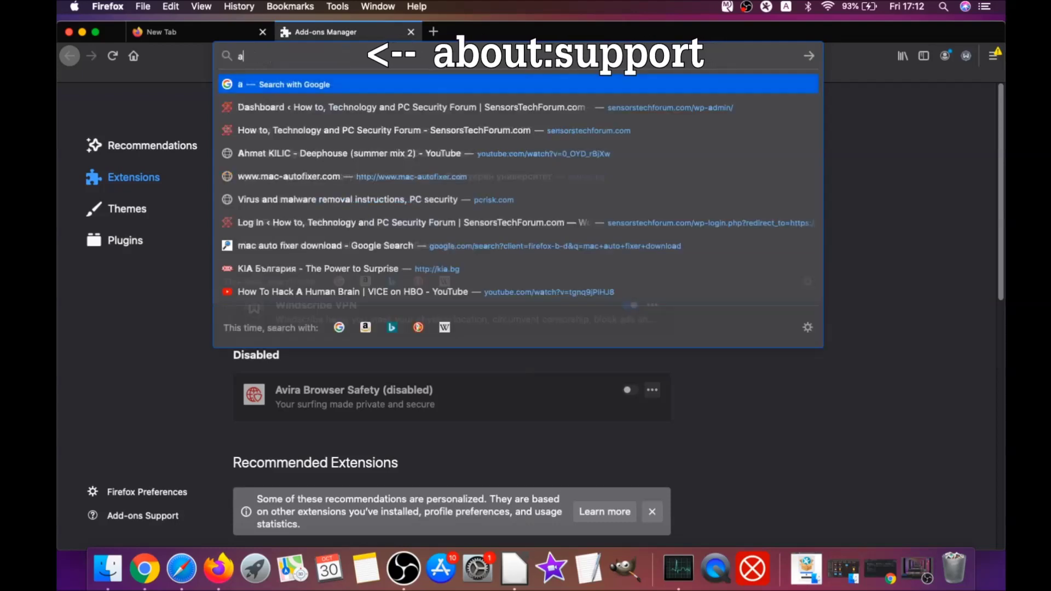
text(bout:support)
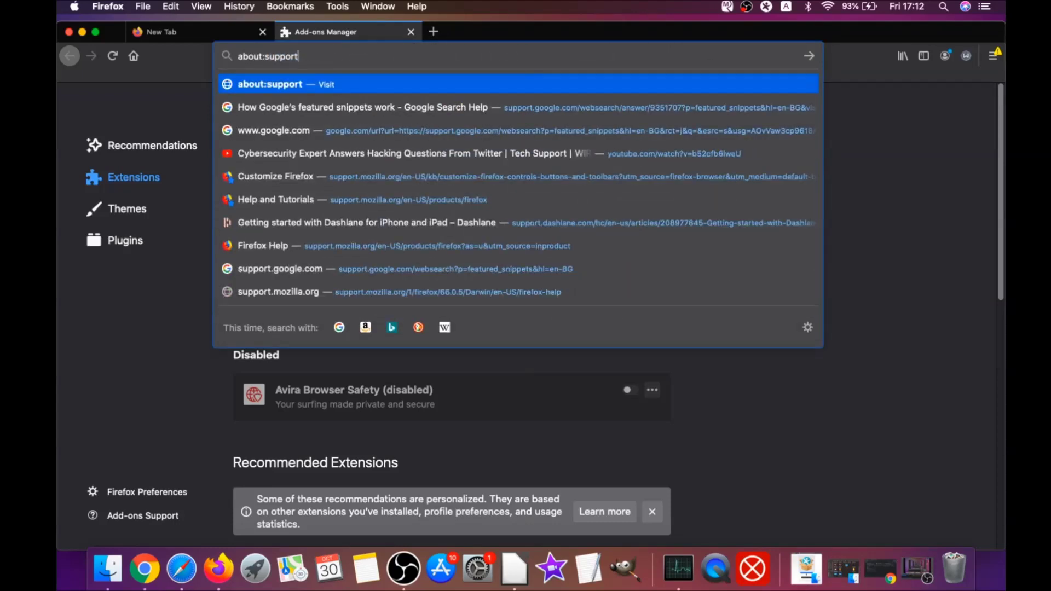
key(Return)
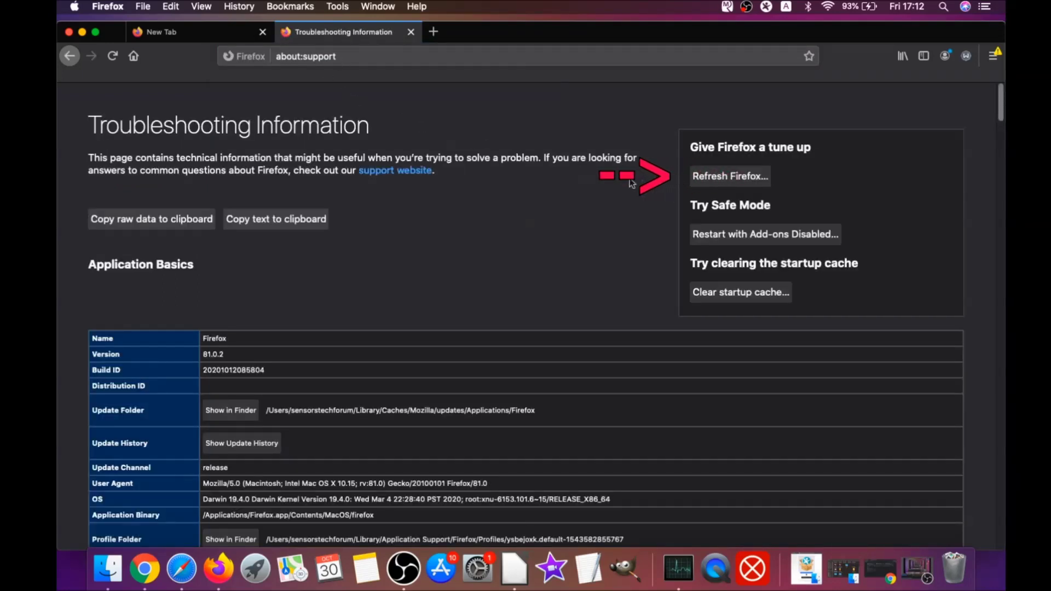
click(729, 181)
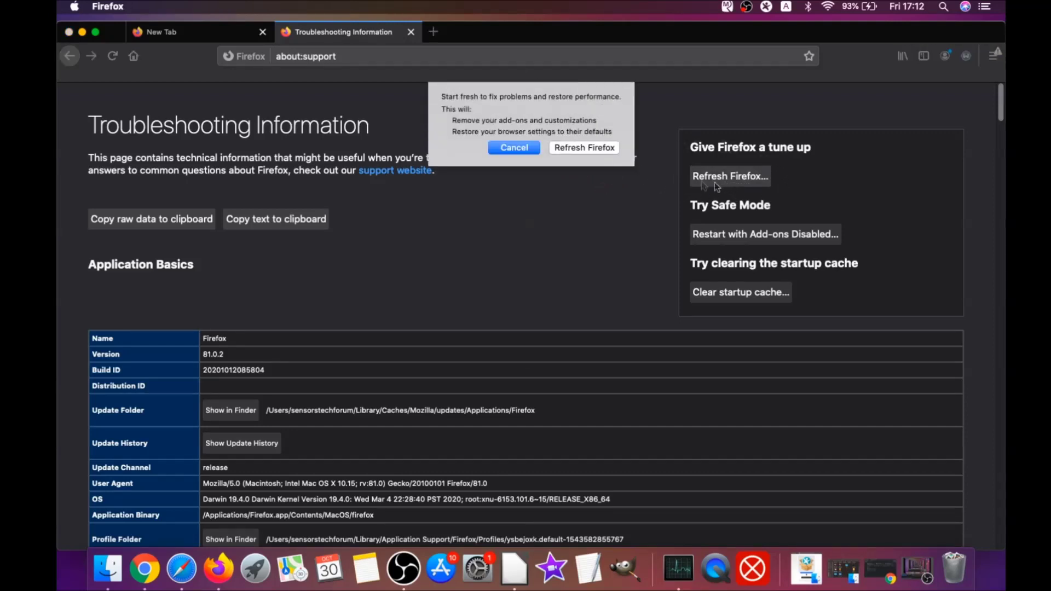
click(584, 148)
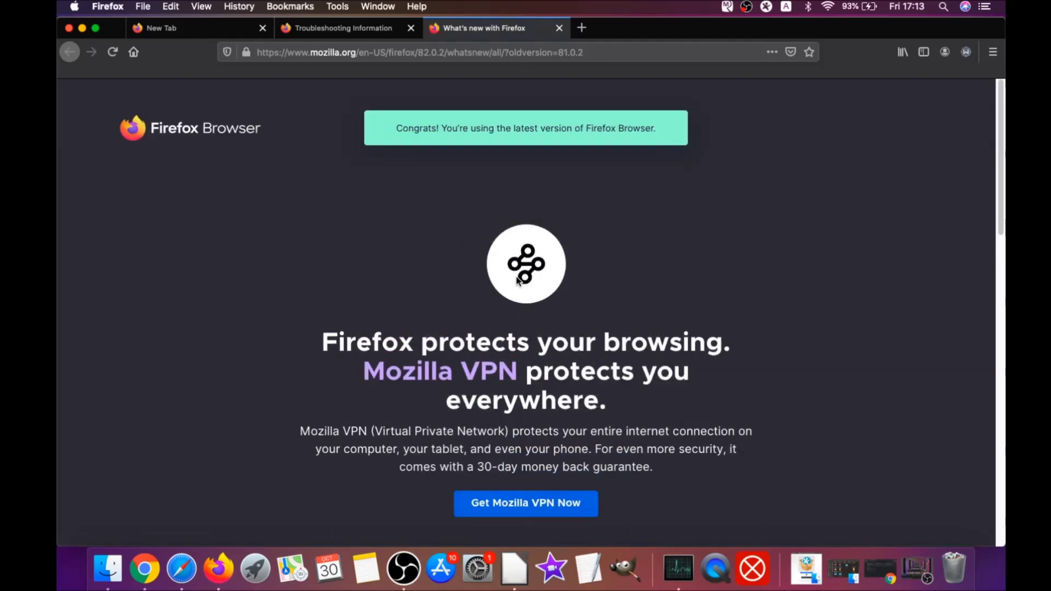
drag(406, 127, 653, 127)
scroll(513, 273, down, 4)
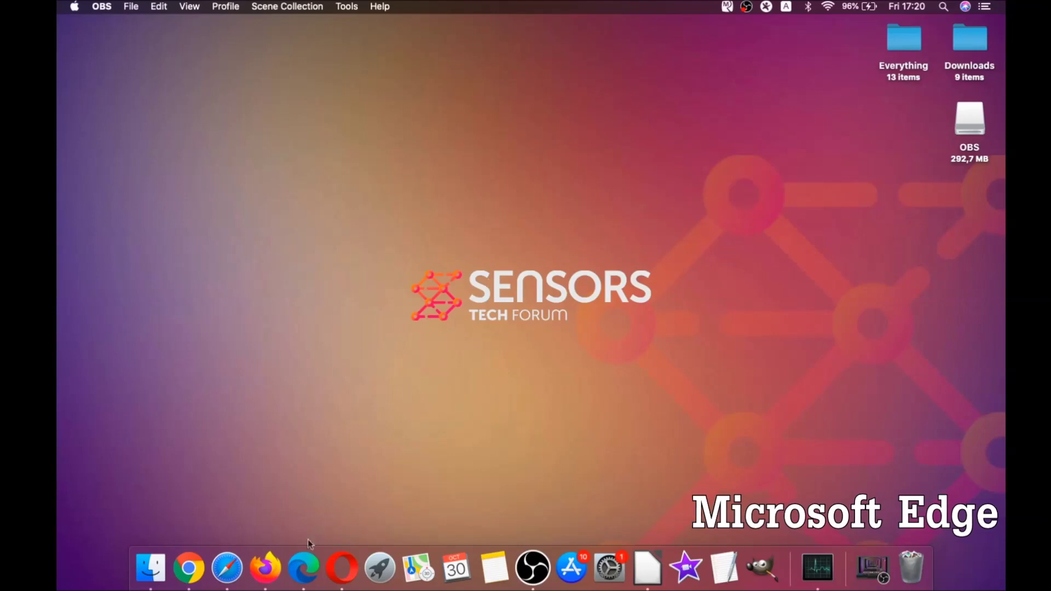
Clear Edge's All Time browsing data including autofill via edge://settings/clearBrowserData, then close Edge
click(304, 567)
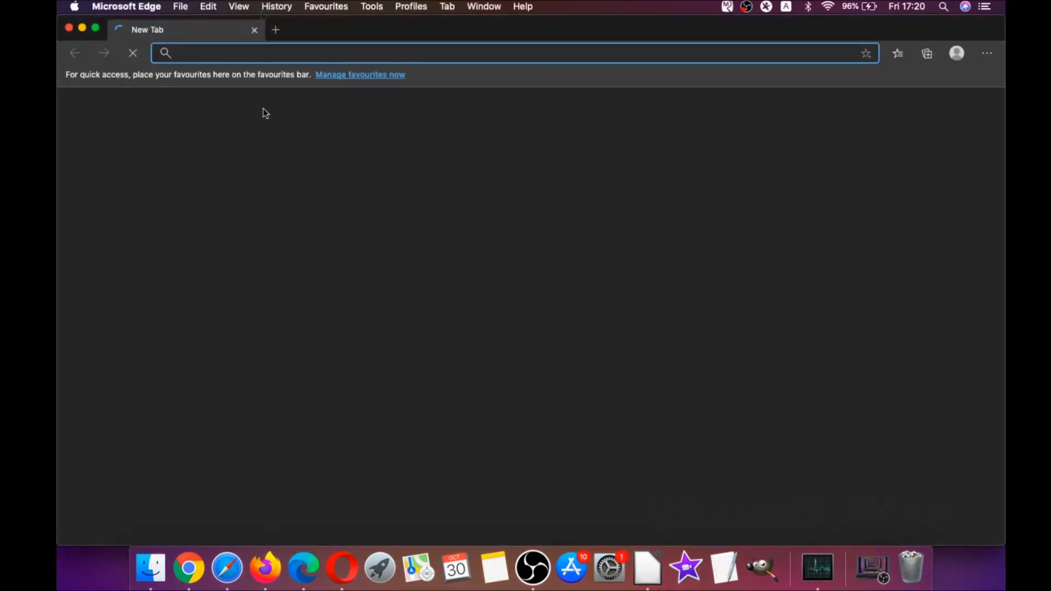
text(edge)
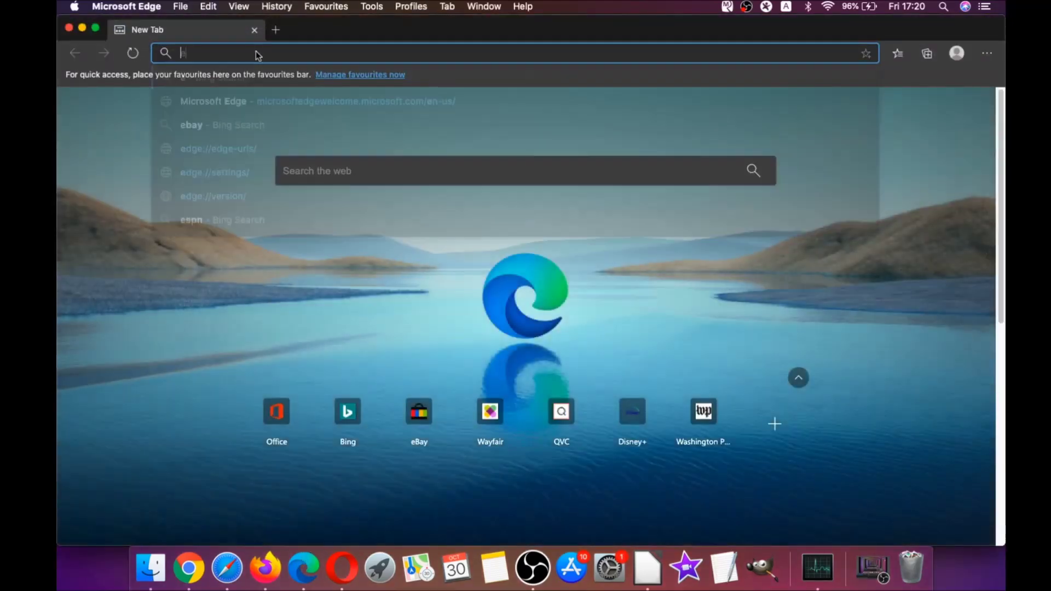
text(://)
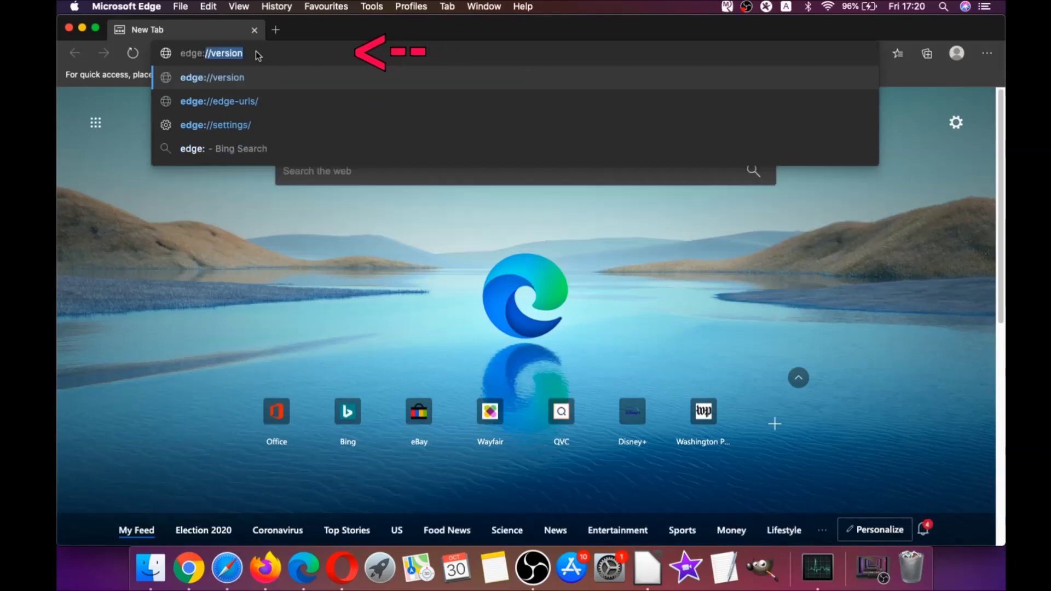
text(settings)
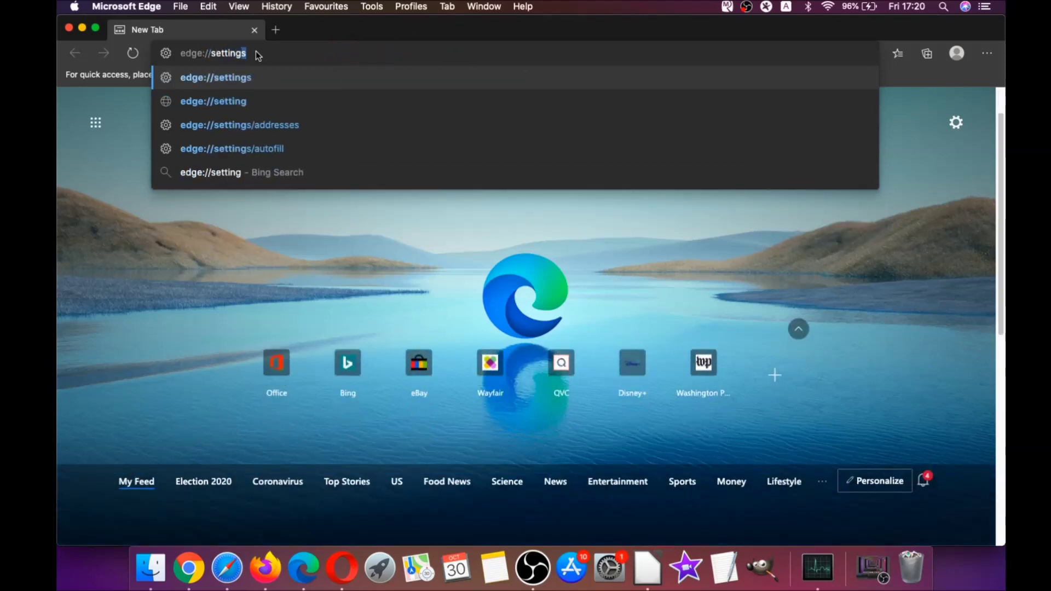
text(/clearBrowserData)
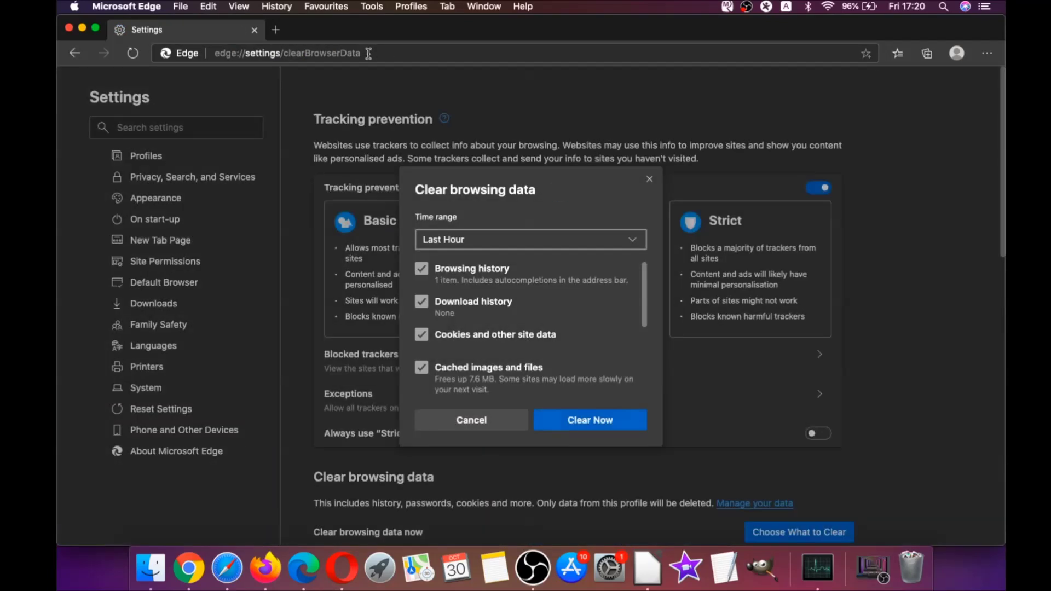
click(490, 244)
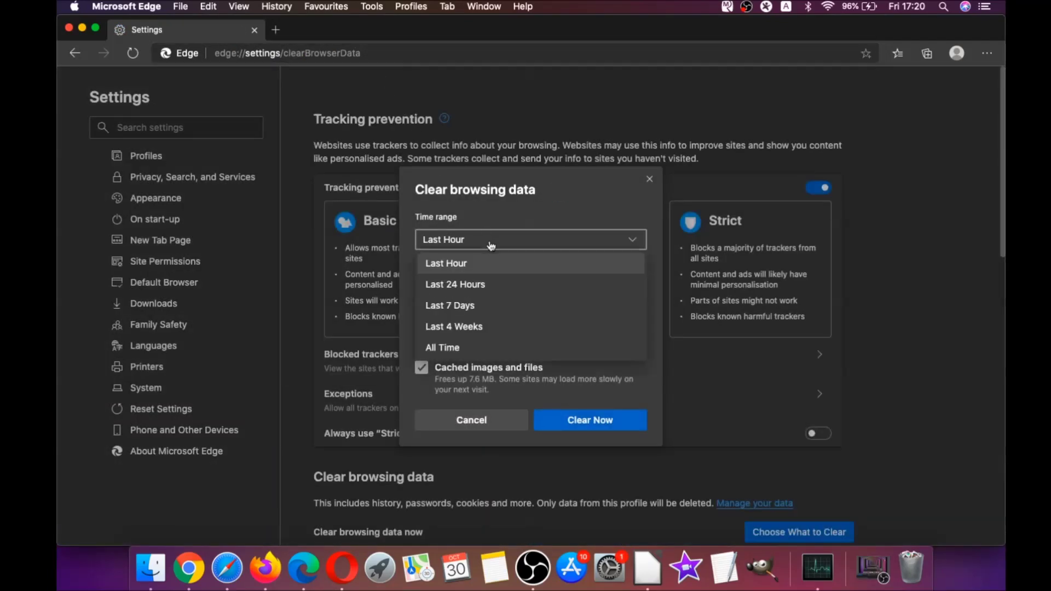
click(452, 345)
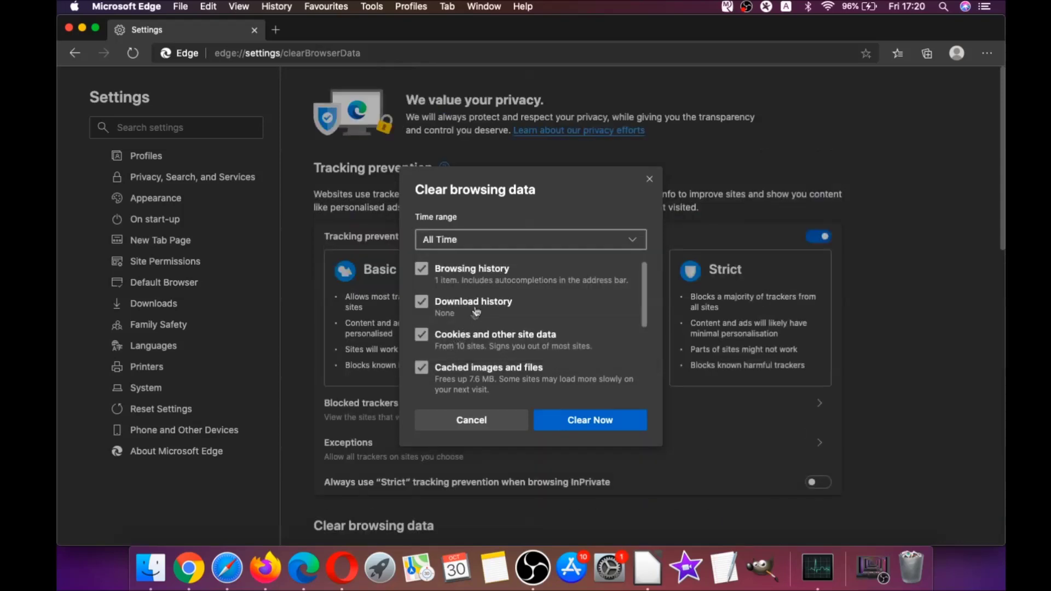
scroll(475, 311, down, 5)
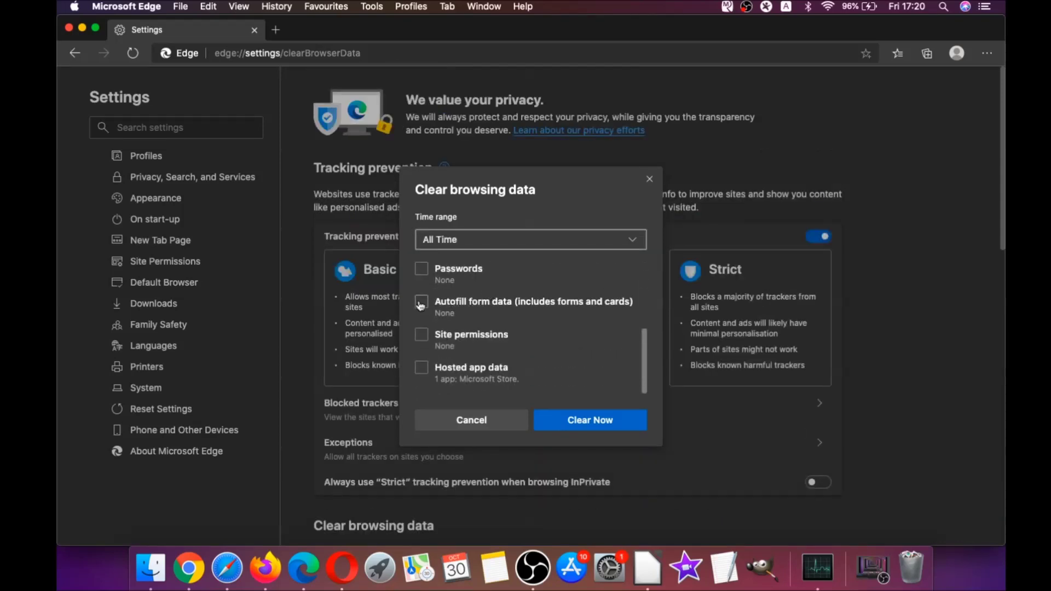
click(421, 303)
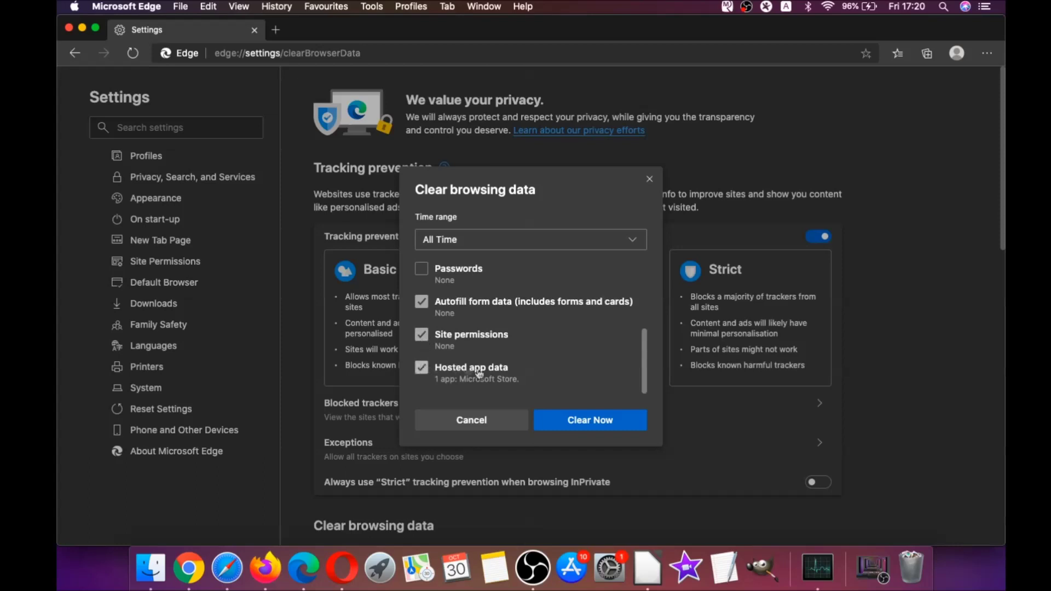
click(566, 416)
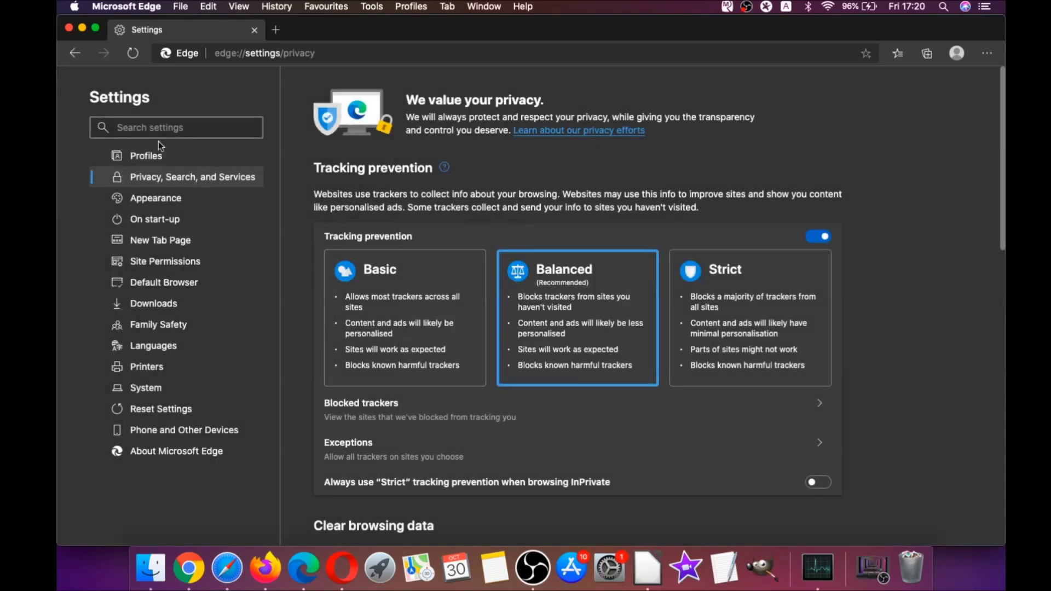
click(69, 29)
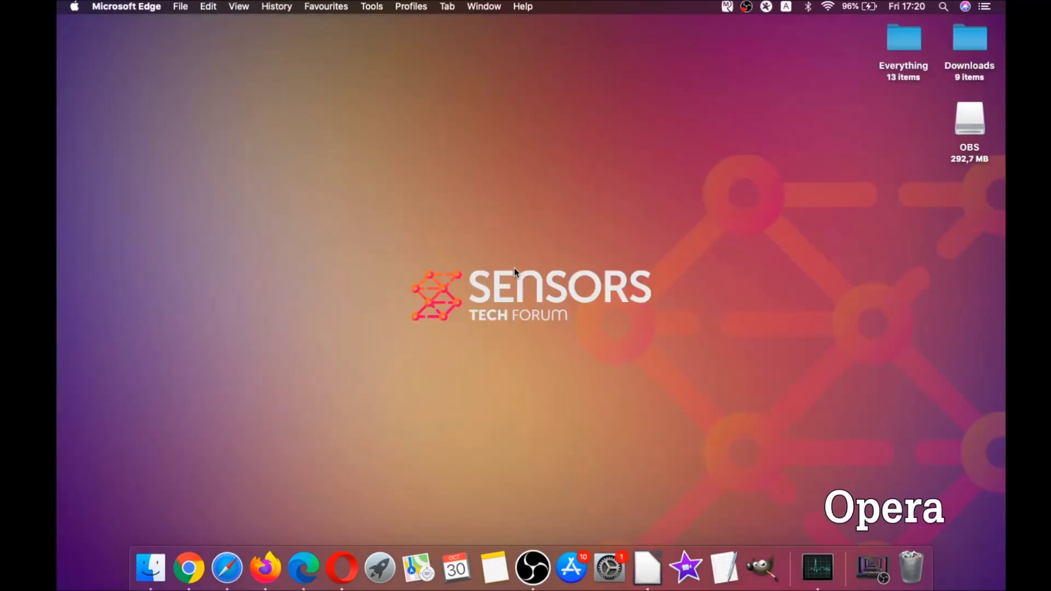
Launch Opera full-screen and go to opera://settings/clearBrowserData
click(350, 557)
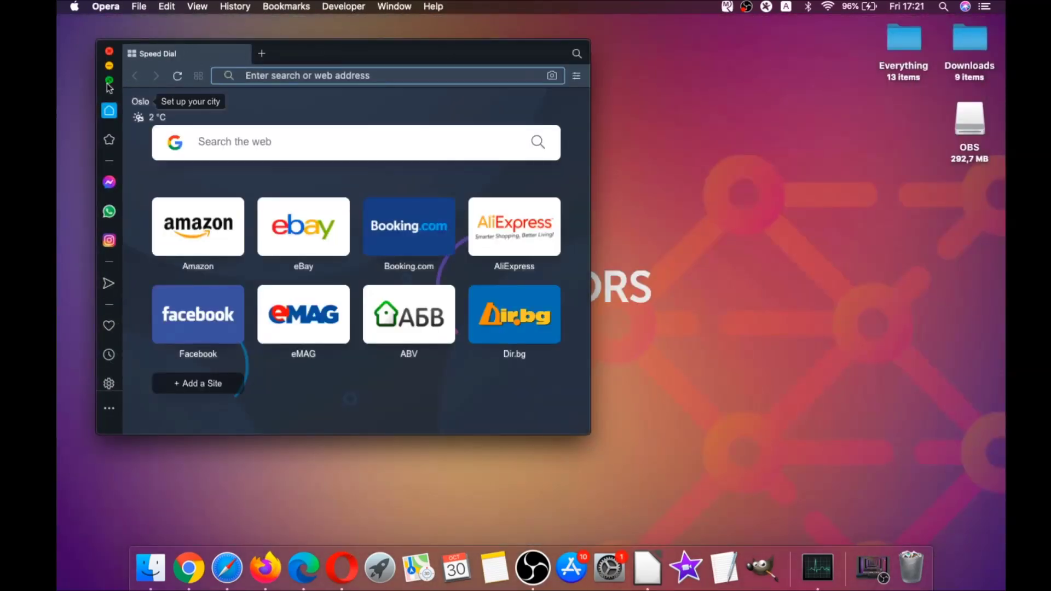
key(ctrl+super+f)
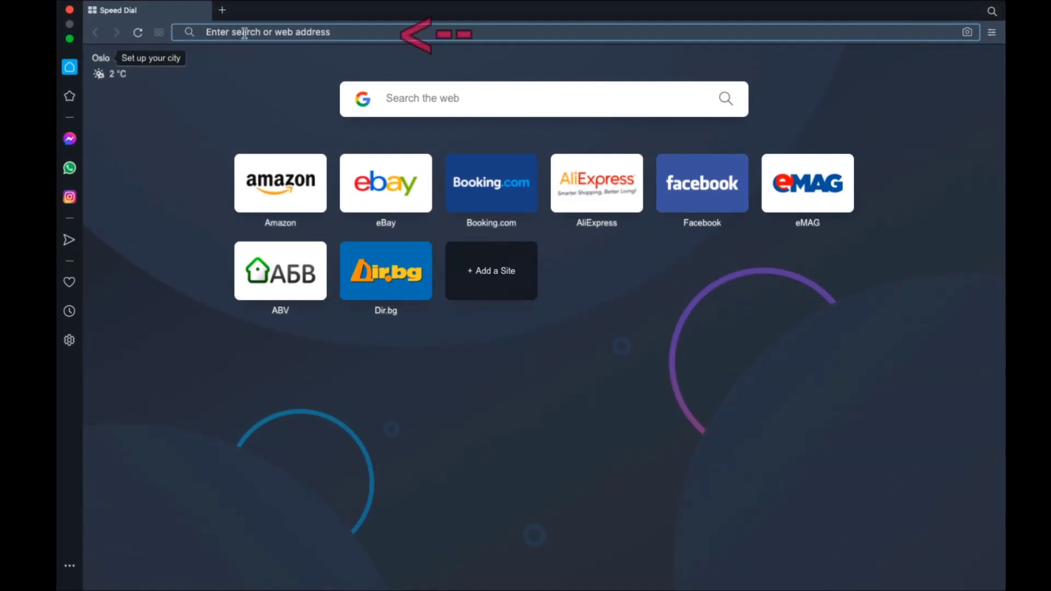
click(245, 33)
text(opera:)
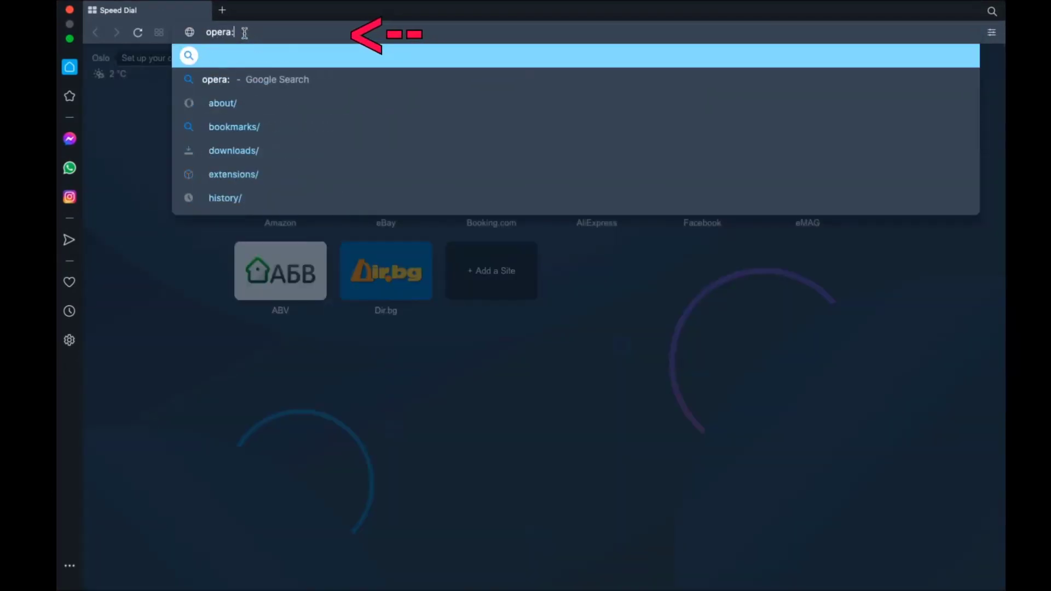
text(//setting)
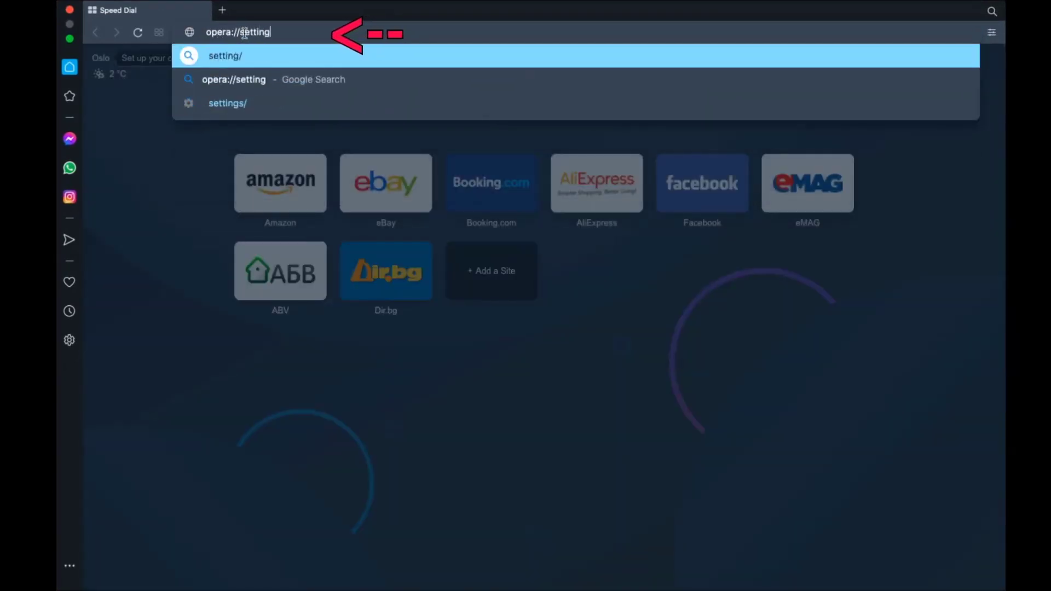
text(s/clearBrowserData)
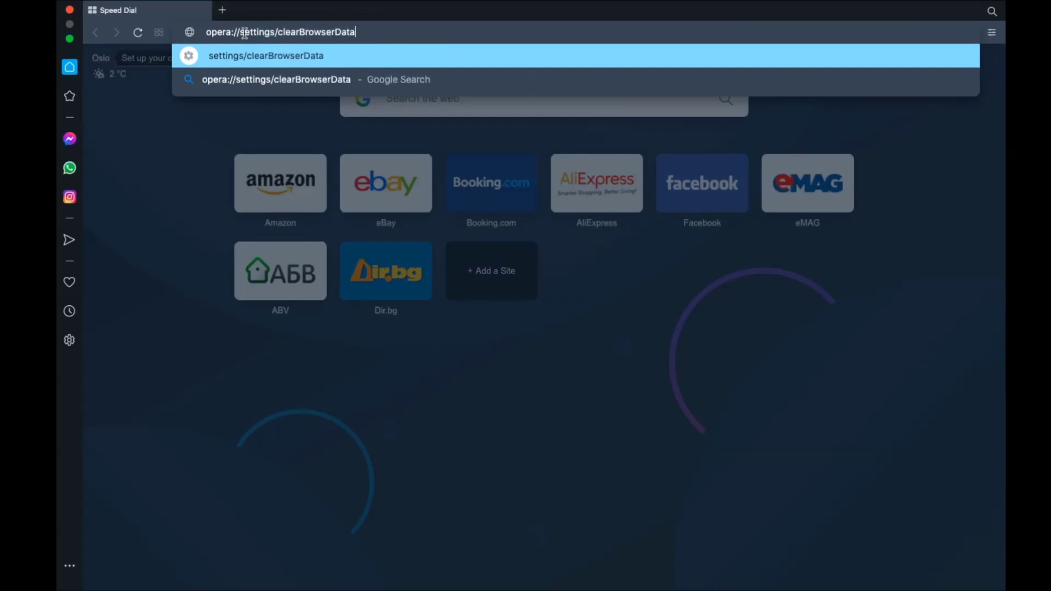
key(Return)
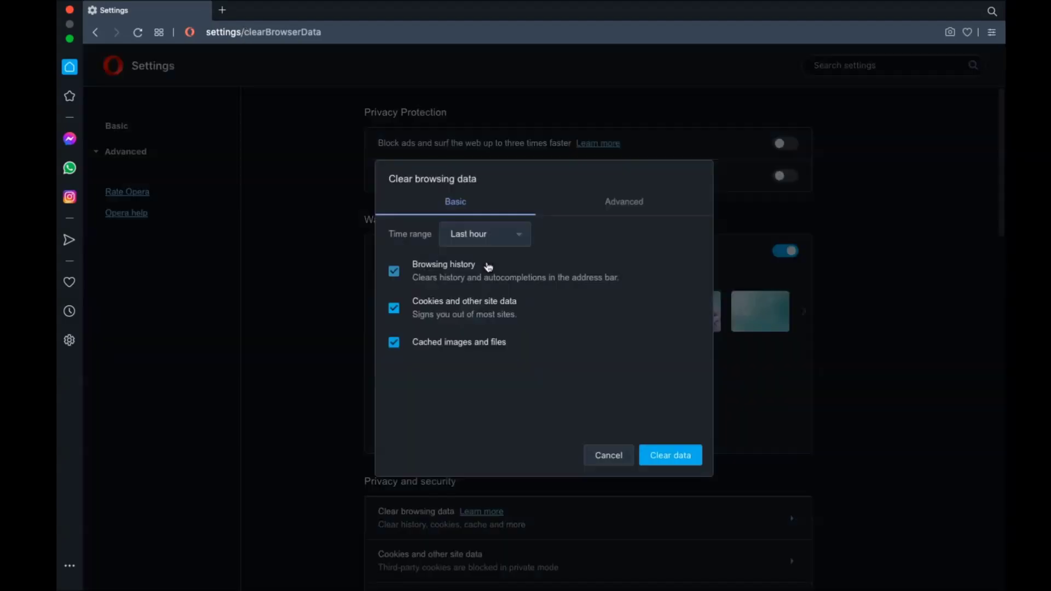
On the Advanced tab, clear browsing data with Time range set to All time
click(498, 236)
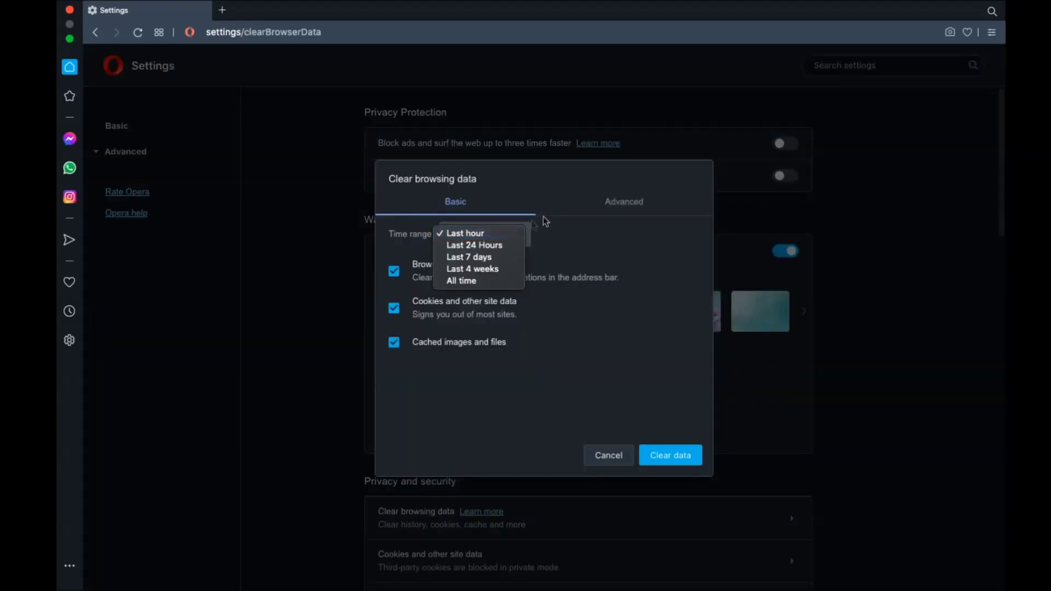
click(594, 209)
click(616, 207)
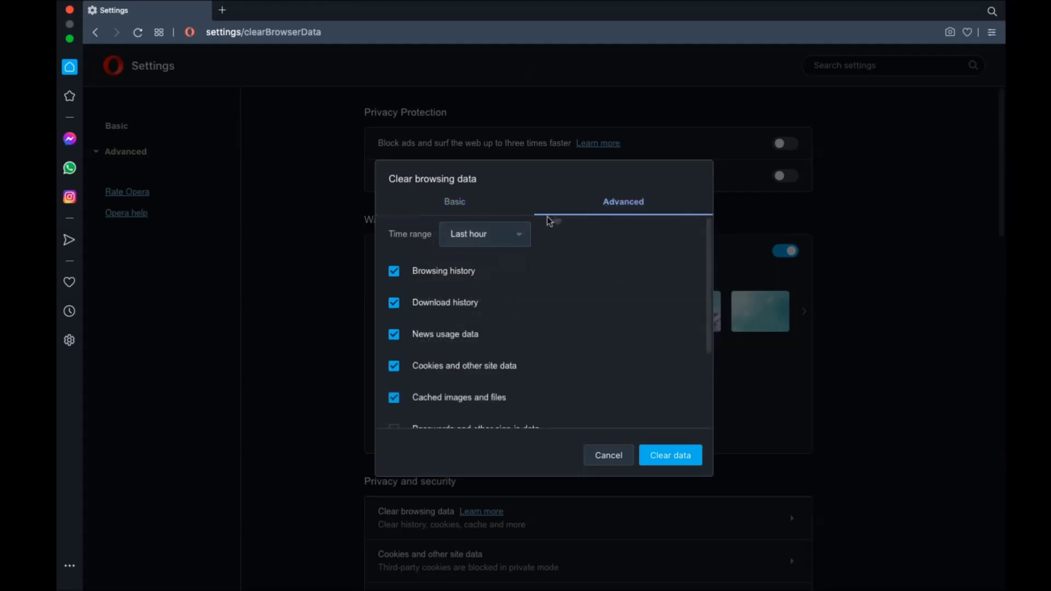
click(485, 234)
click(484, 280)
scroll(481, 281, down, 3)
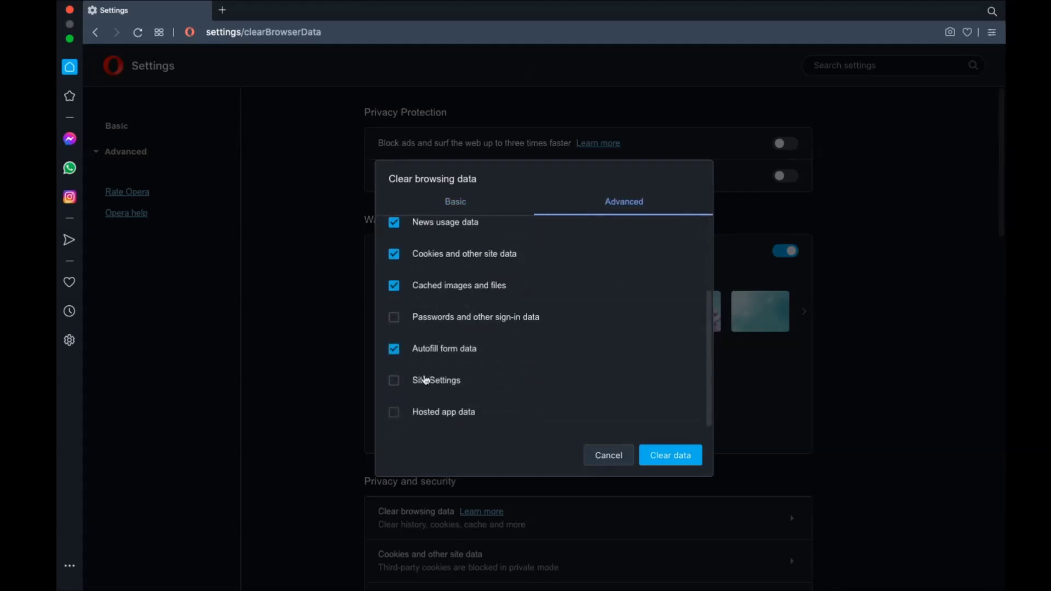
click(669, 457)
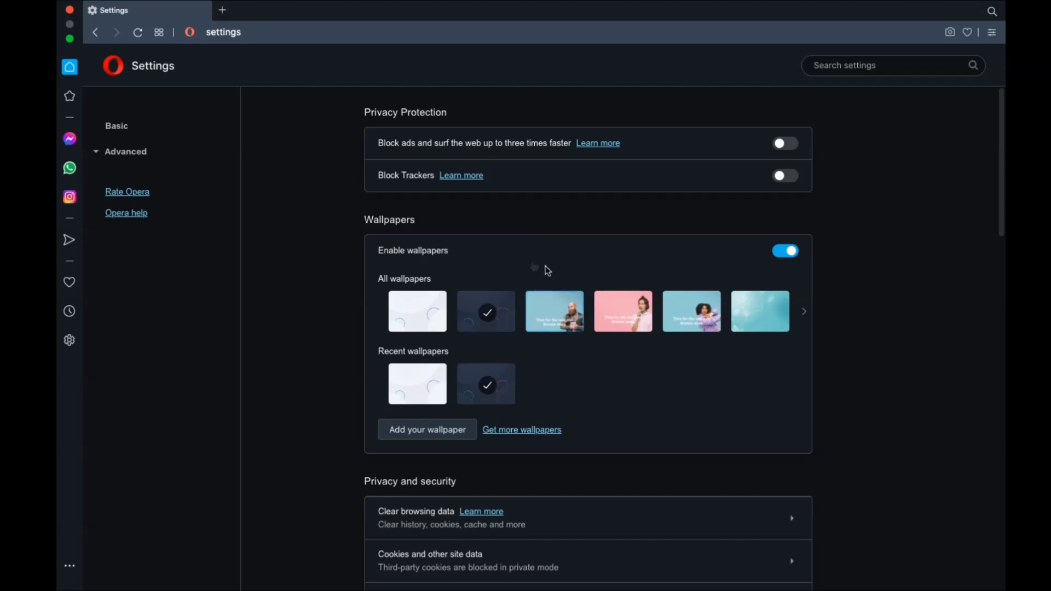
Close the full-screen Opera Settings window to return to the desktop
click(69, 7)
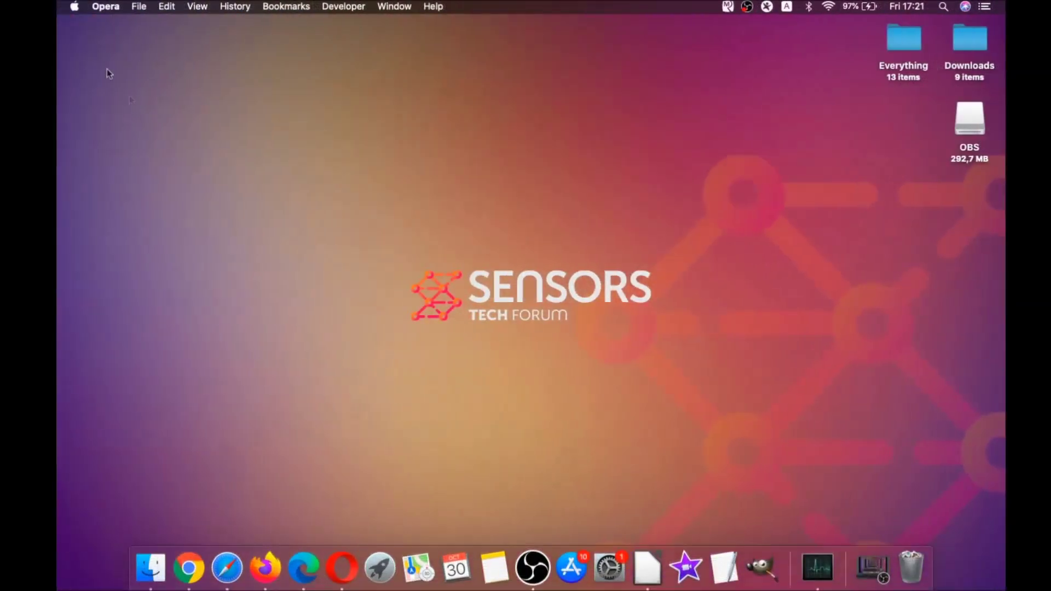